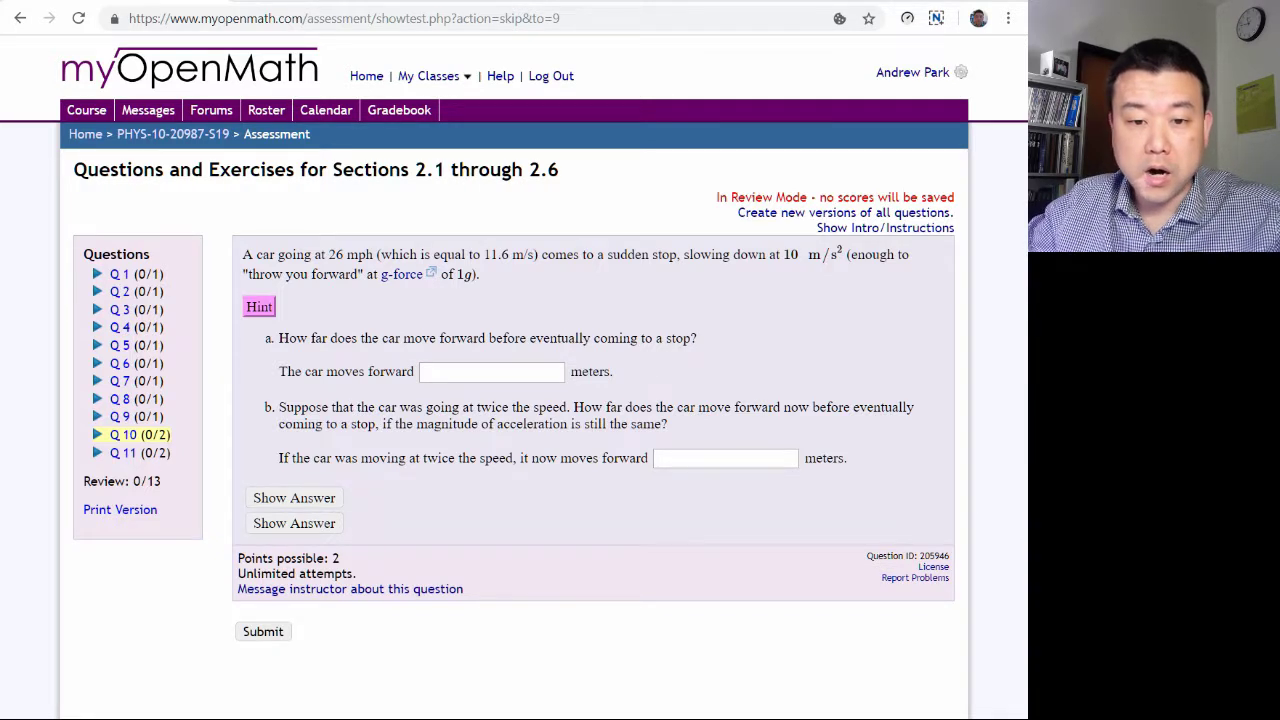
Review the given speed and deceleration of the car in the Question 10 problem statement.
{"action": "left_click_drag", "start_coordinate": [277, 256], "coordinate": [374, 256]}
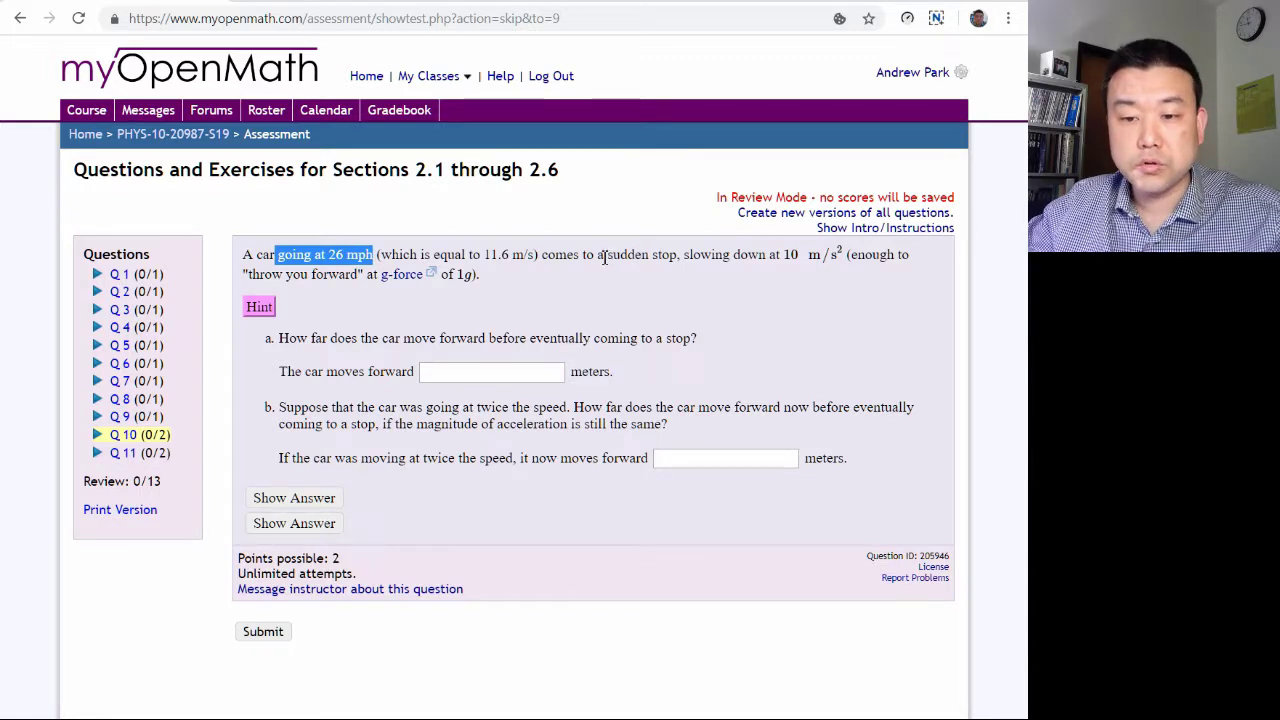
{"action": "left_click_drag", "start_coordinate": [604, 257], "coordinate": [842, 253]}
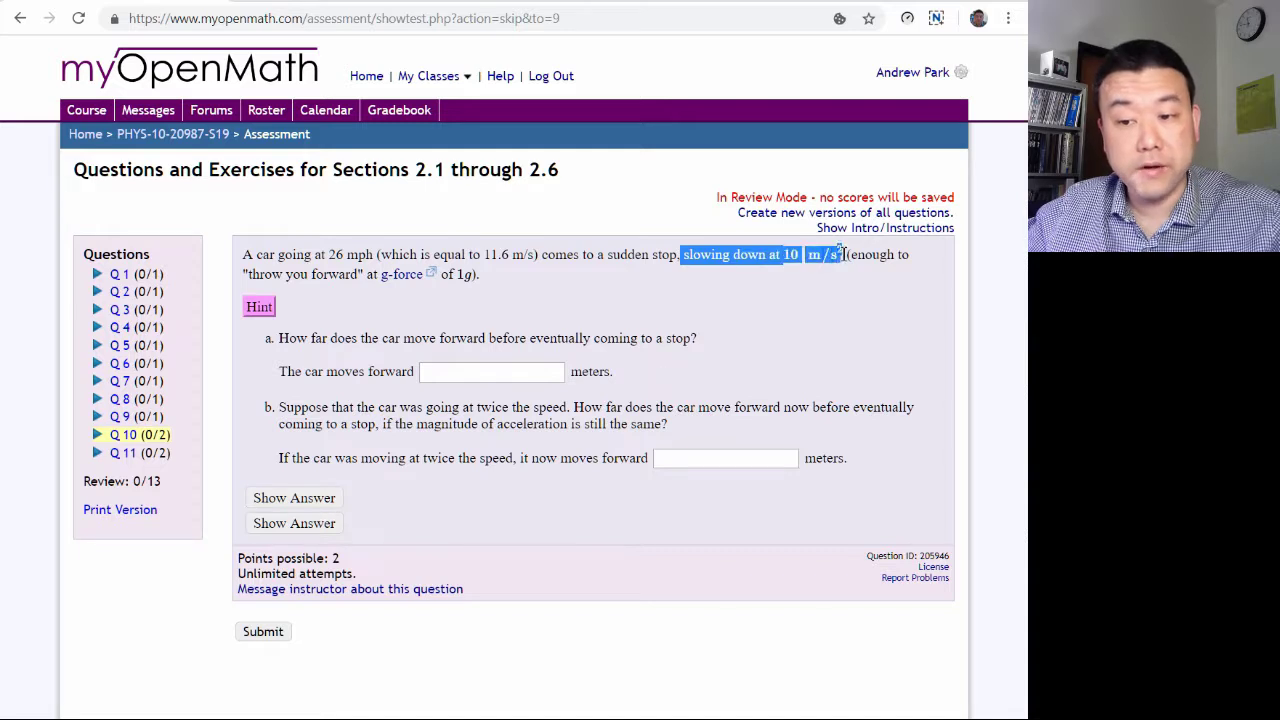
{"action": "left_click", "coordinate": [693, 258]}
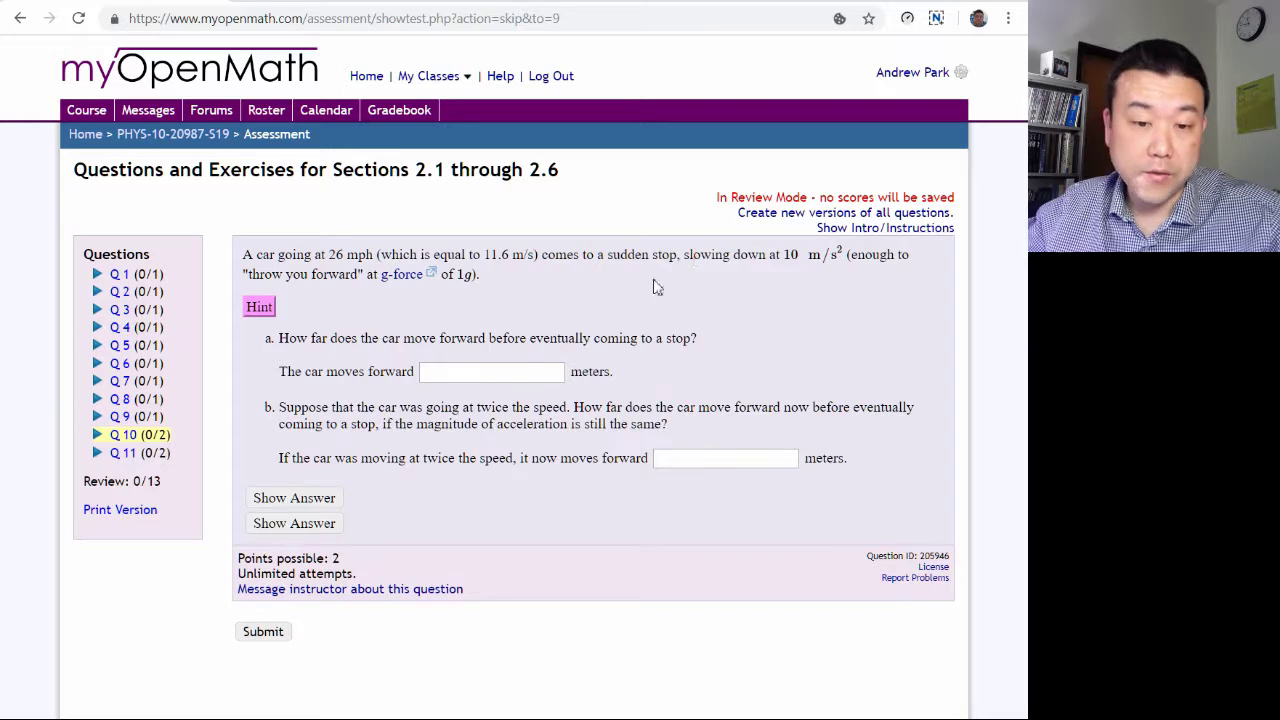
Reveal the hint for Question 10 and open its linked textbook page, Section 2.5 Motion Equations for Constant Acceleration in One Dimension.
{"action": "left_click", "coordinate": [262, 308]}
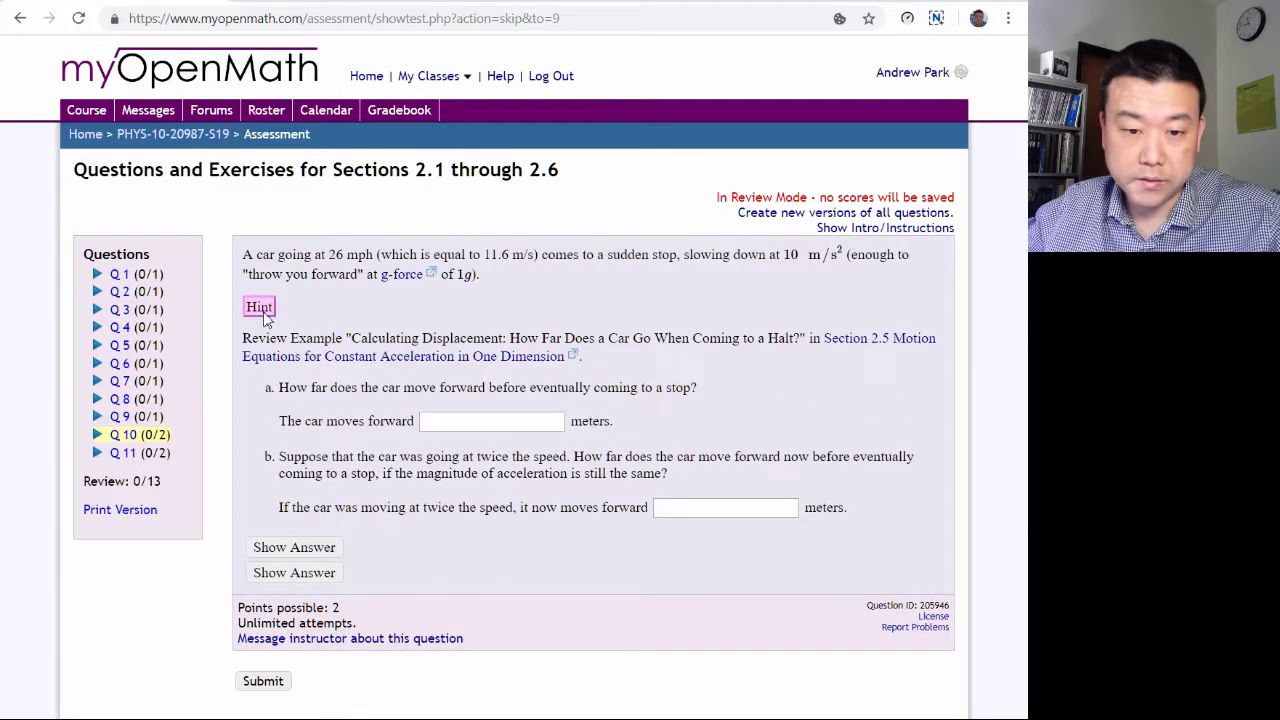
{"action": "left_click_drag", "start_coordinate": [349, 337], "coordinate": [810, 339]}
{"action": "left_click", "coordinate": [815, 340]}
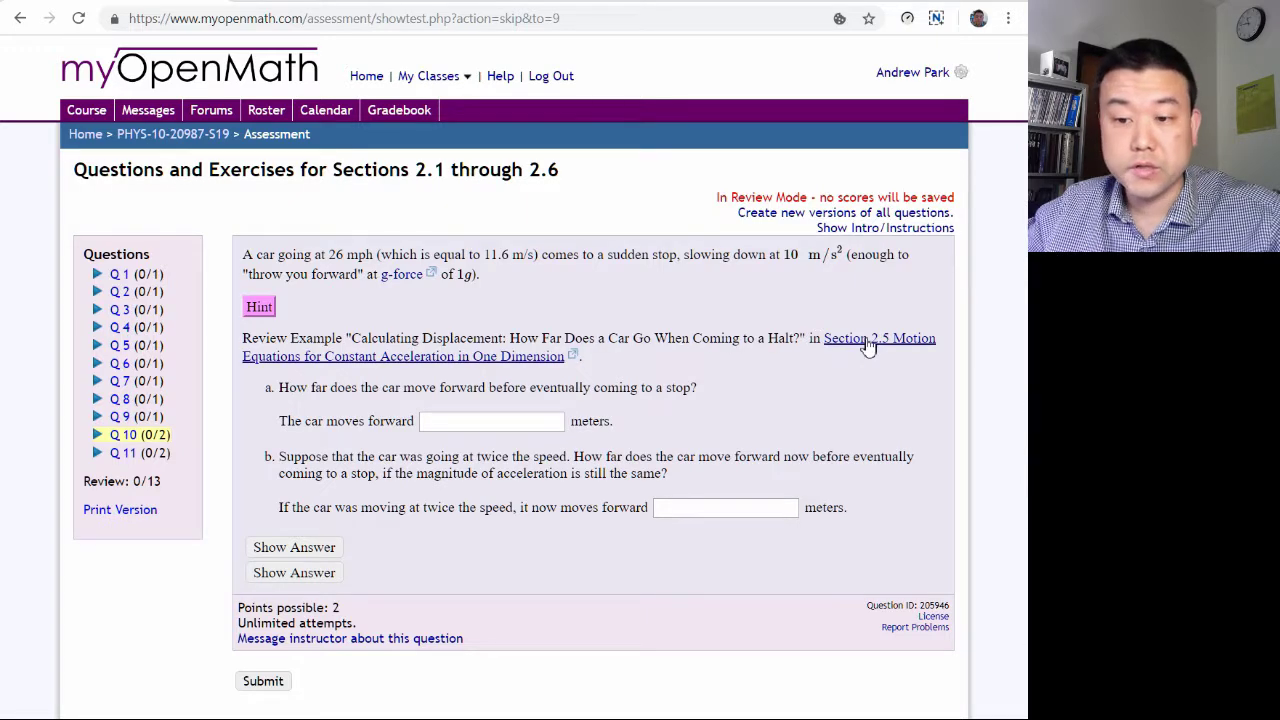
{"action": "left_click", "coordinate": [869, 340]}
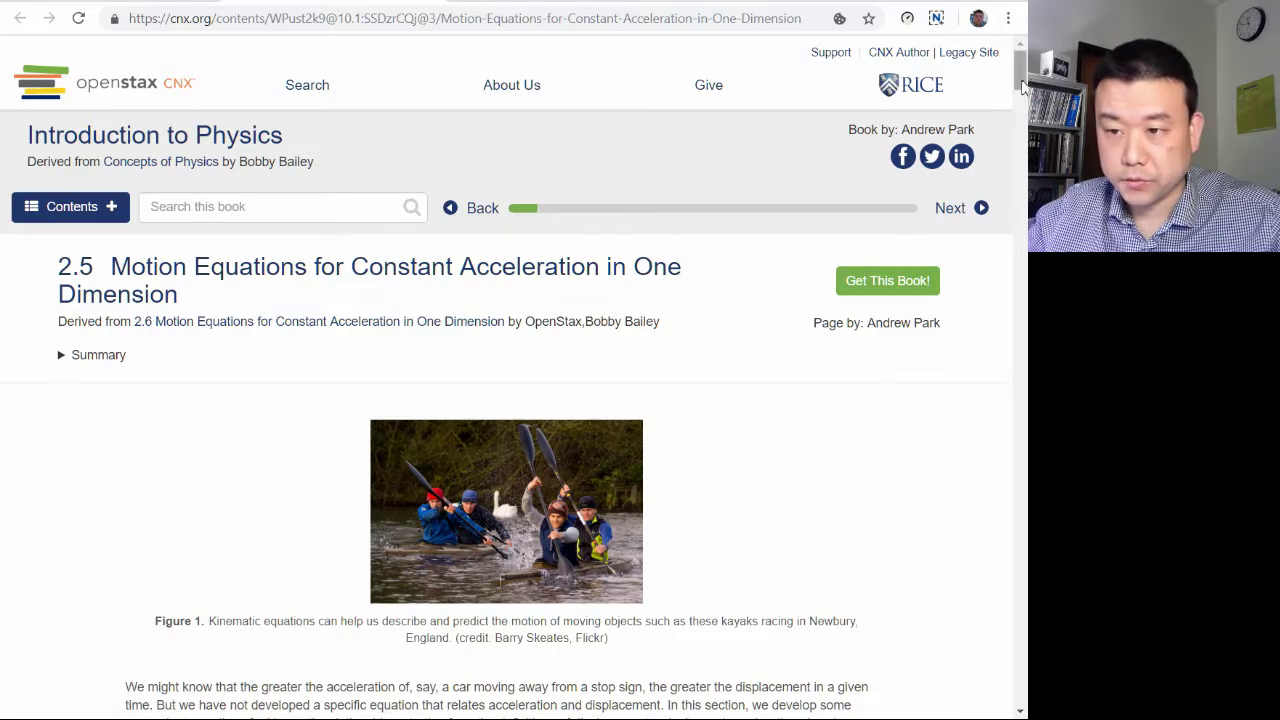
Find the example "How Far Does a Car Go When Coming to a Halt?" and review its sketch and known values.
{"action": "left_click_drag", "start_coordinate": [1022, 88], "coordinate": [1006, 527]}
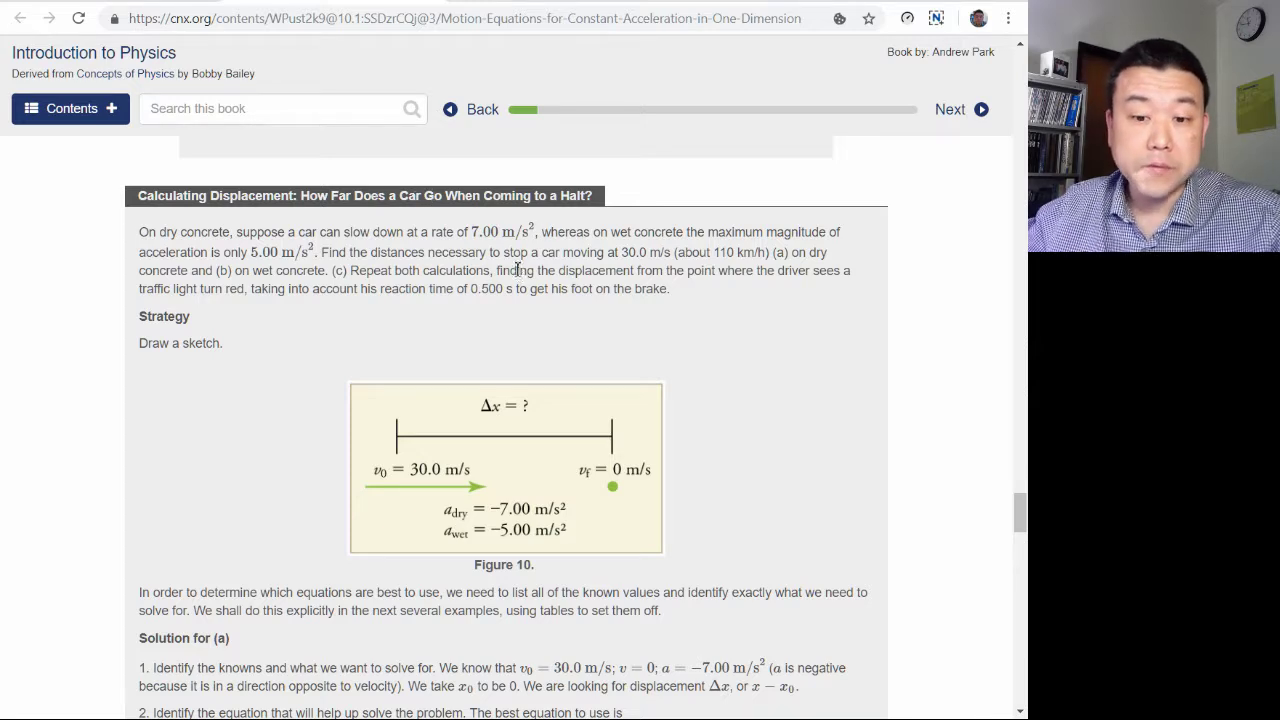
{"action": "scroll", "coordinate": [527, 270], "scroll_direction": "down", "scroll_amount": 1}
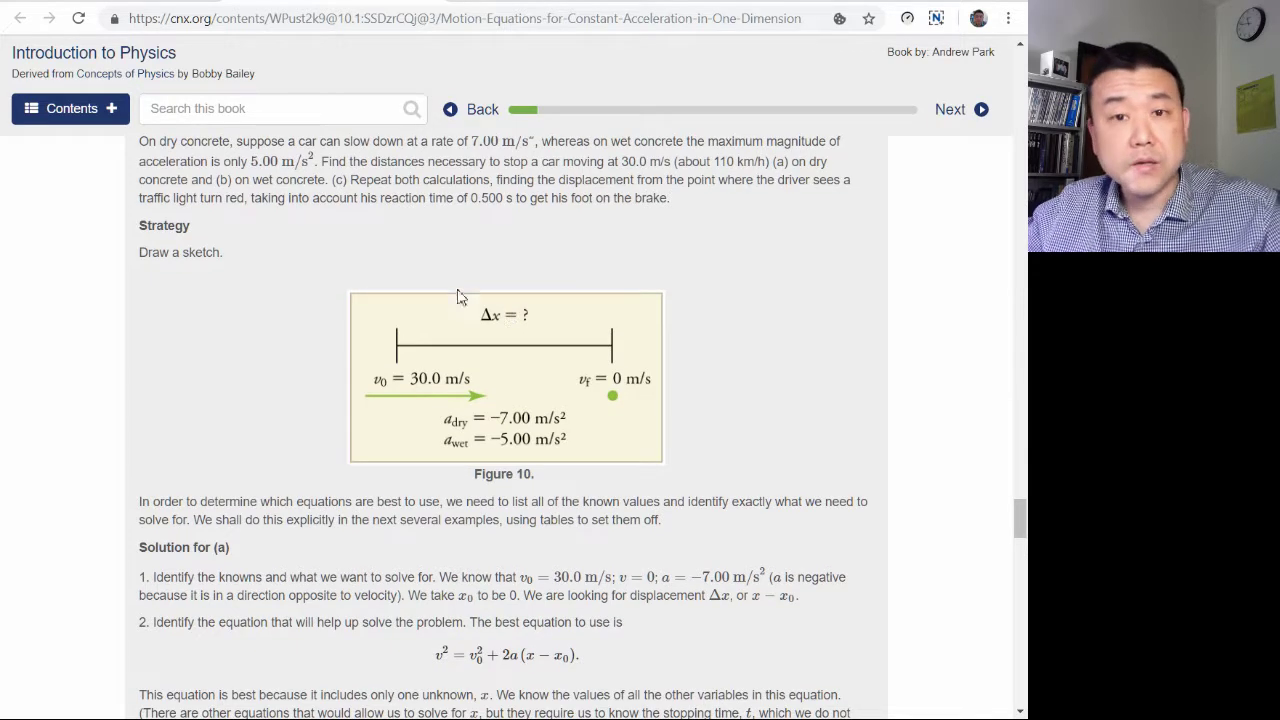
{"action": "scroll", "coordinate": [432, 420], "scroll_direction": "down", "scroll_amount": 2}
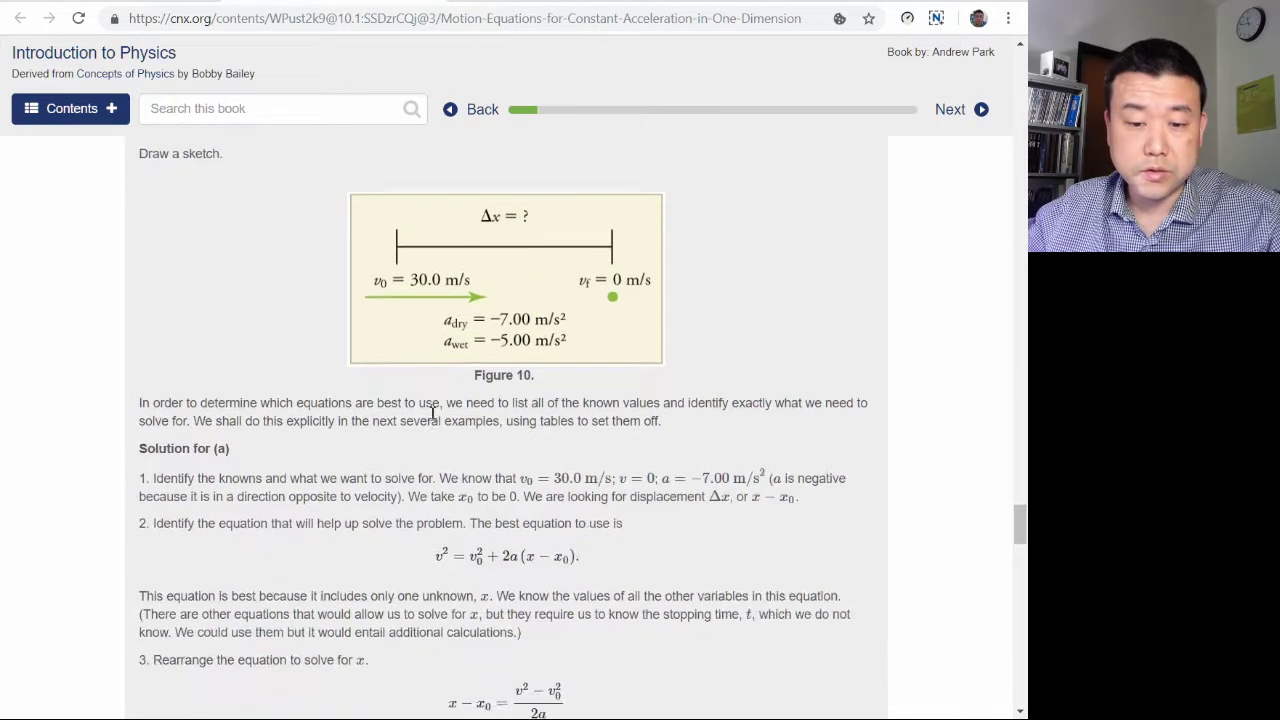
{"action": "left_click_drag", "start_coordinate": [436, 477], "coordinate": [590, 475]}
{"action": "left_click", "coordinate": [607, 480]}
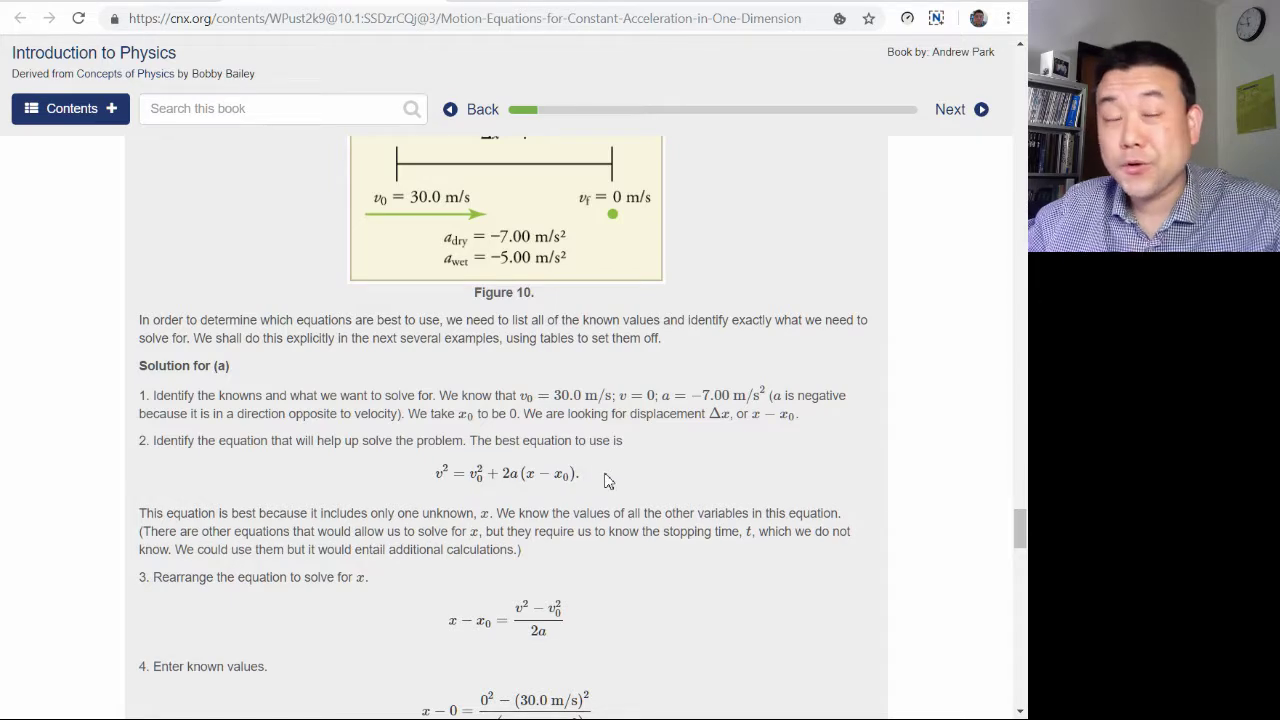
Examine each term of the equation v² = v₀² + 2a(x − x₀) in Solution for (a).
{"action": "left_click_drag", "start_coordinate": [580, 484], "coordinate": [428, 488]}
{"action": "left_click", "coordinate": [429, 489]}
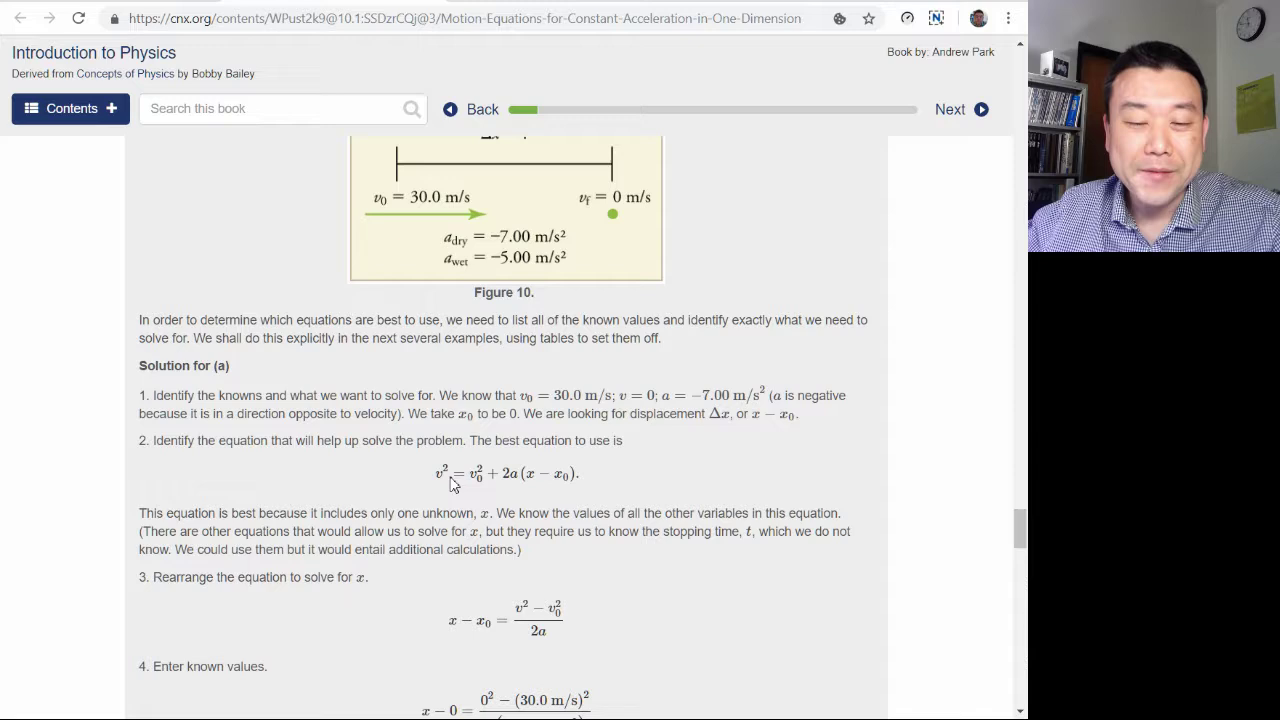
{"action": "left_click_drag", "start_coordinate": [472, 482], "coordinate": [440, 476]}
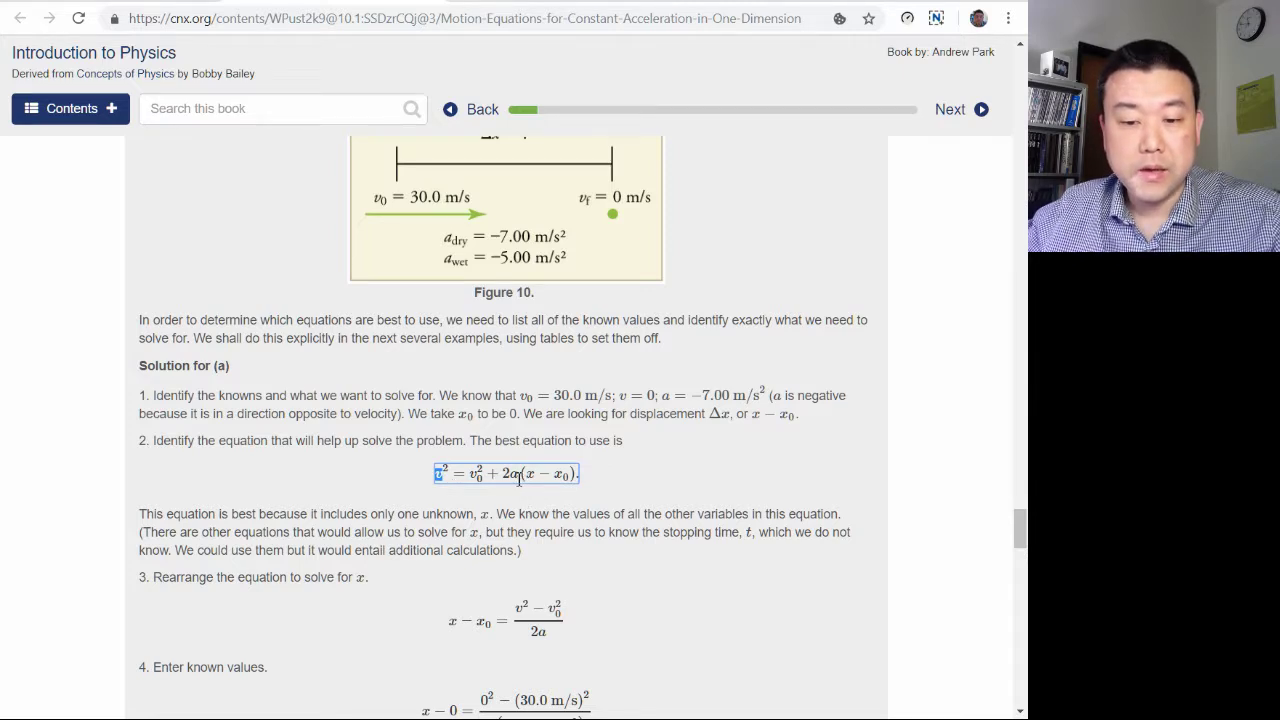
{"action": "left_click_drag", "start_coordinate": [519, 478], "coordinate": [506, 484]}
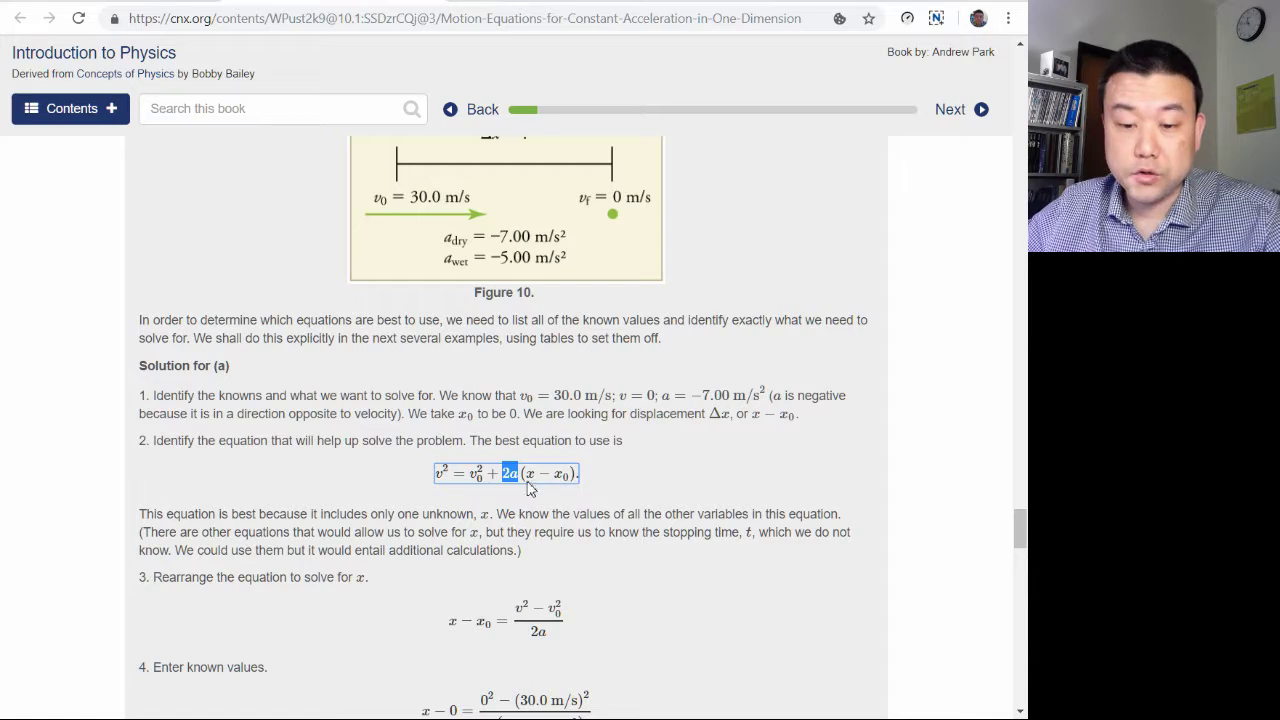
{"action": "left_click_drag", "start_coordinate": [527, 475], "coordinate": [567, 475]}
Read how the example rearranges the equation for x and enters the known values, and revisit the Figure 10 sketch.
{"action": "scroll", "coordinate": [543, 465], "scroll_direction": "down", "scroll_amount": 2}
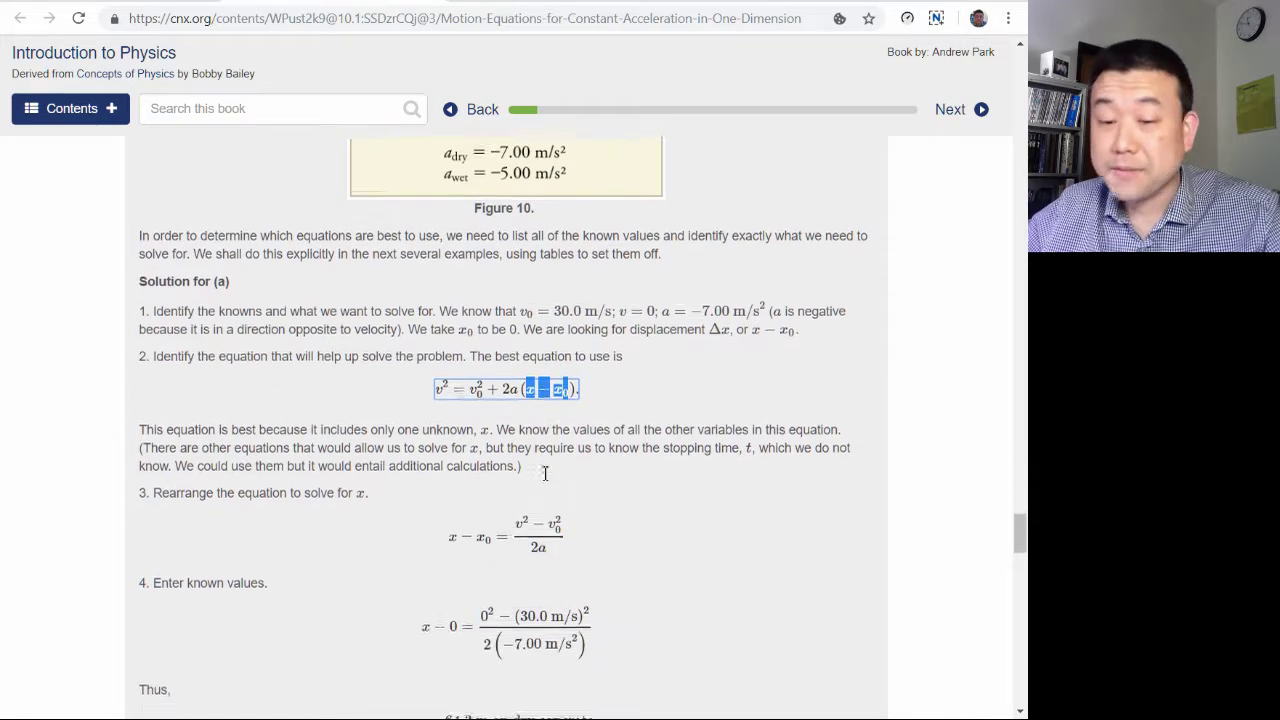
{"action": "scroll", "coordinate": [543, 465], "scroll_direction": "down", "scroll_amount": 1}
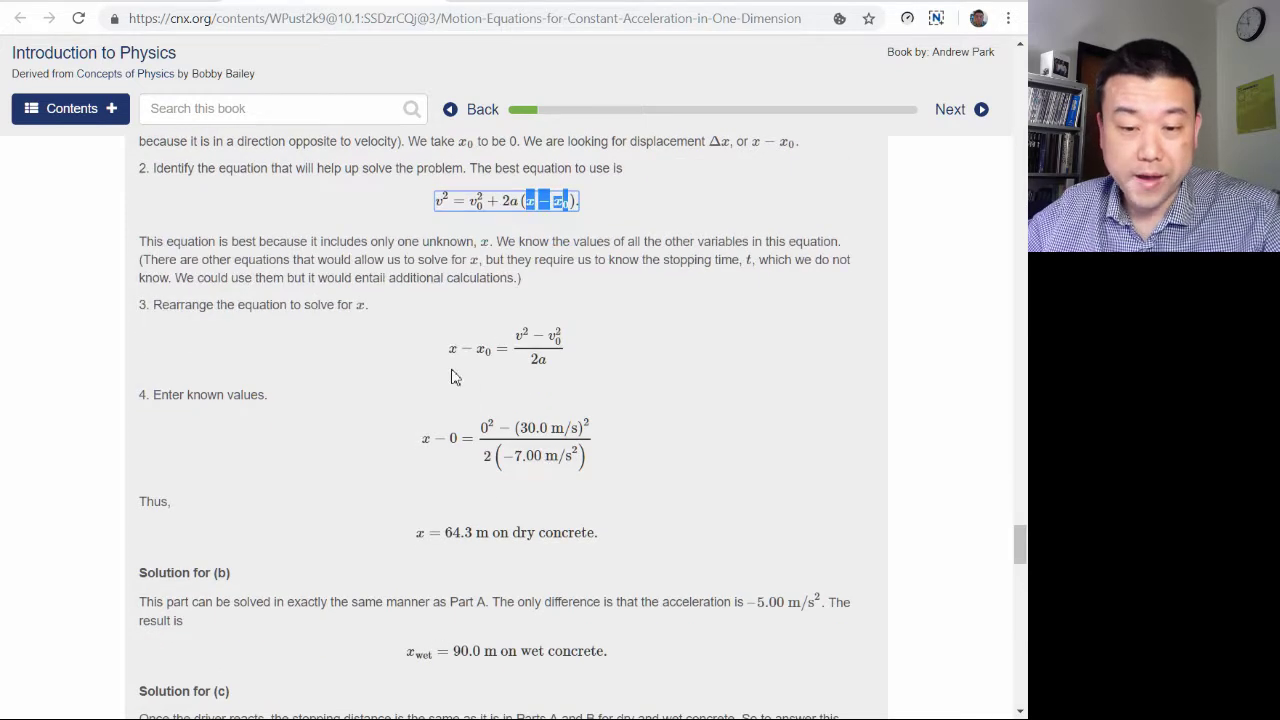
{"action": "scroll", "coordinate": [457, 379], "scroll_direction": "down", "scroll_amount": 1}
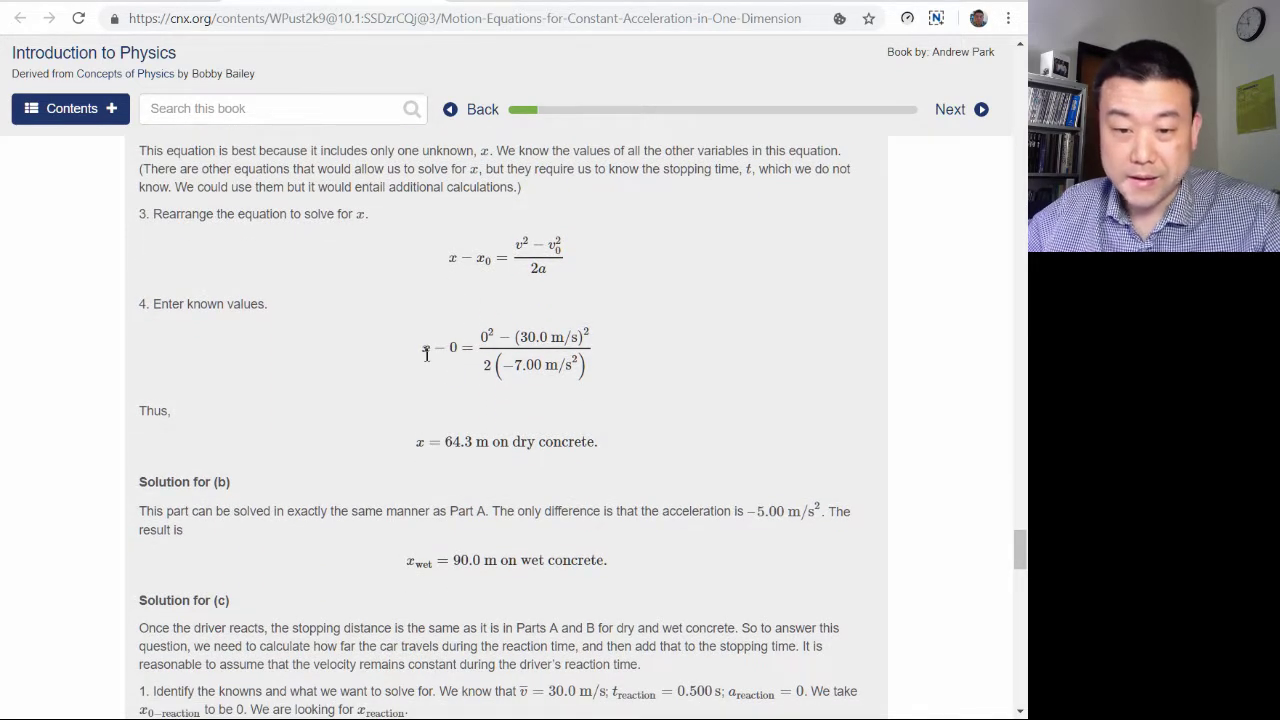
{"action": "left_click_drag", "start_coordinate": [449, 263], "coordinate": [560, 266]}
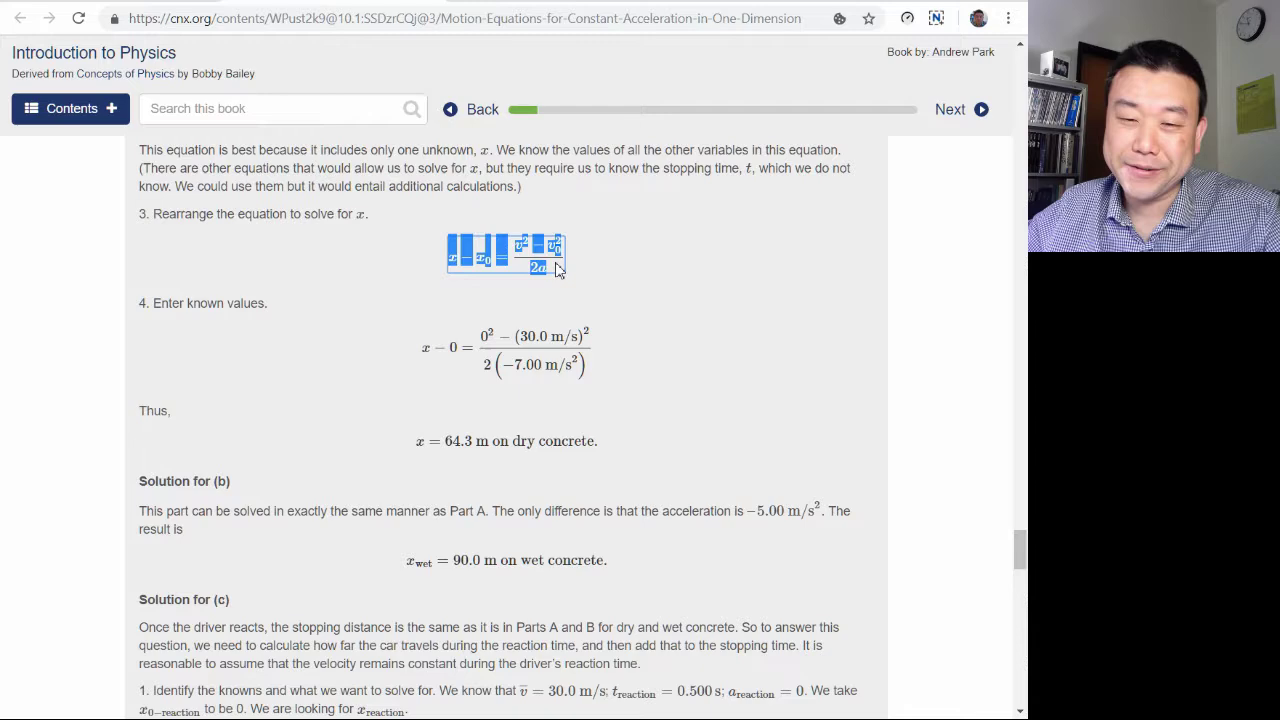
{"action": "left_click", "coordinate": [575, 327]}
{"action": "scroll", "coordinate": [573, 328], "scroll_direction": "down", "scroll_amount": 3}
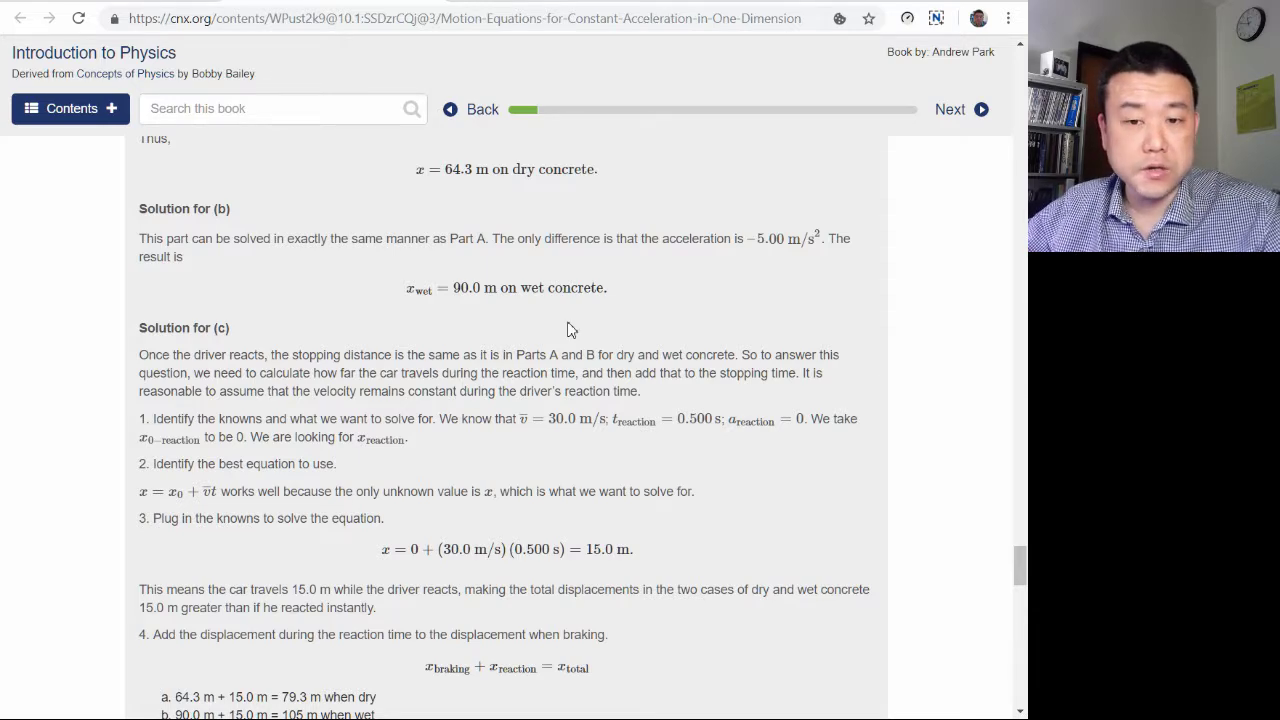
{"action": "scroll", "coordinate": [570, 329], "scroll_direction": "up", "scroll_amount": 5}
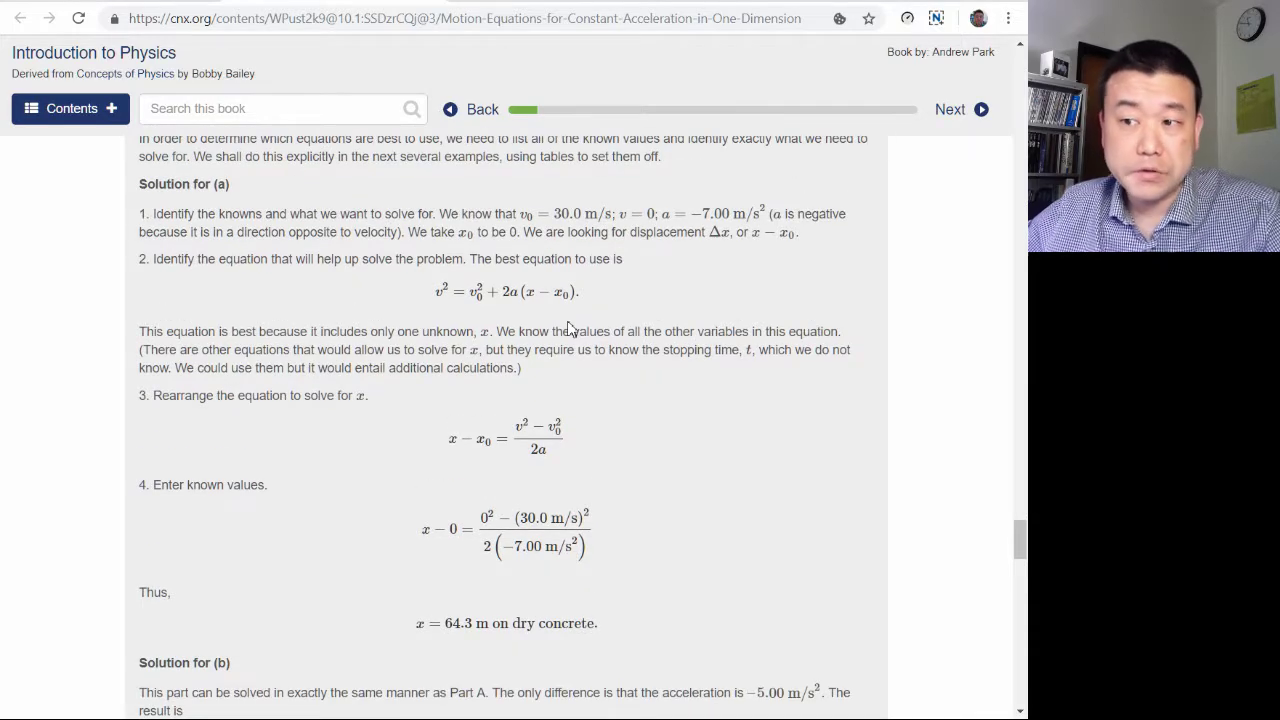
{"action": "scroll", "coordinate": [567, 329], "scroll_direction": "up", "scroll_amount": 4}
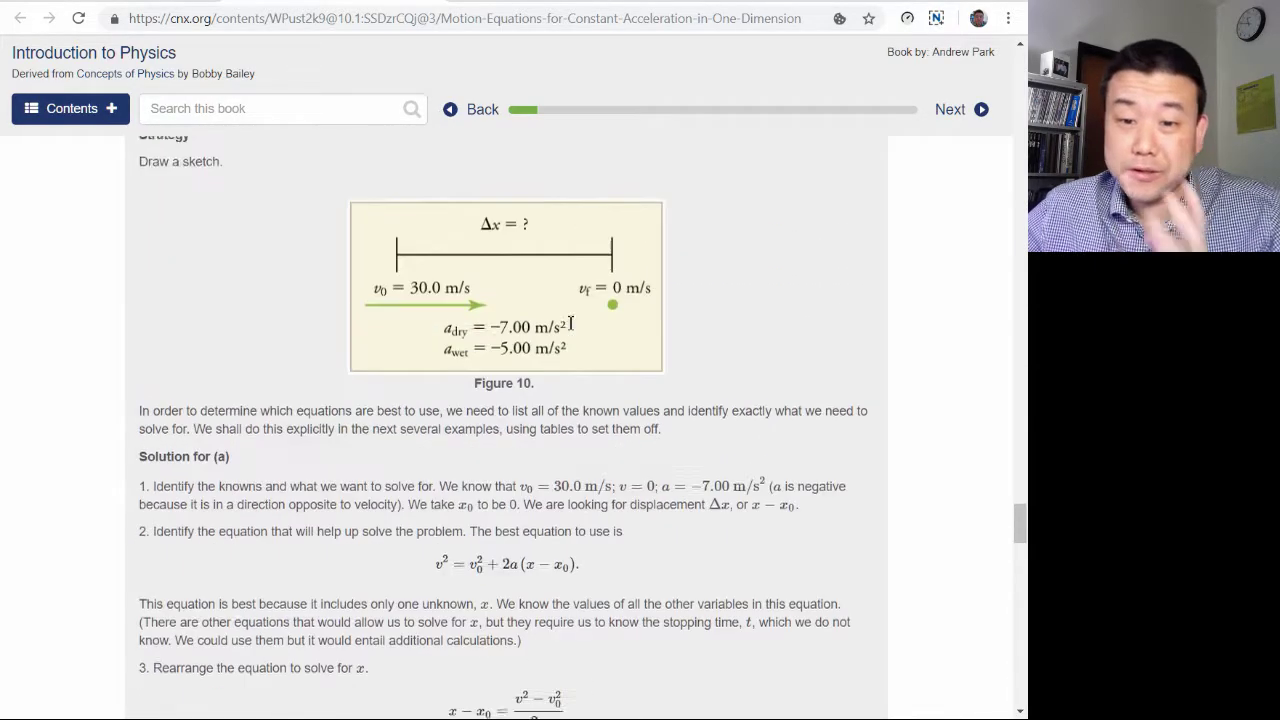
{"action": "scroll", "coordinate": [568, 329], "scroll_direction": "up", "scroll_amount": 1}
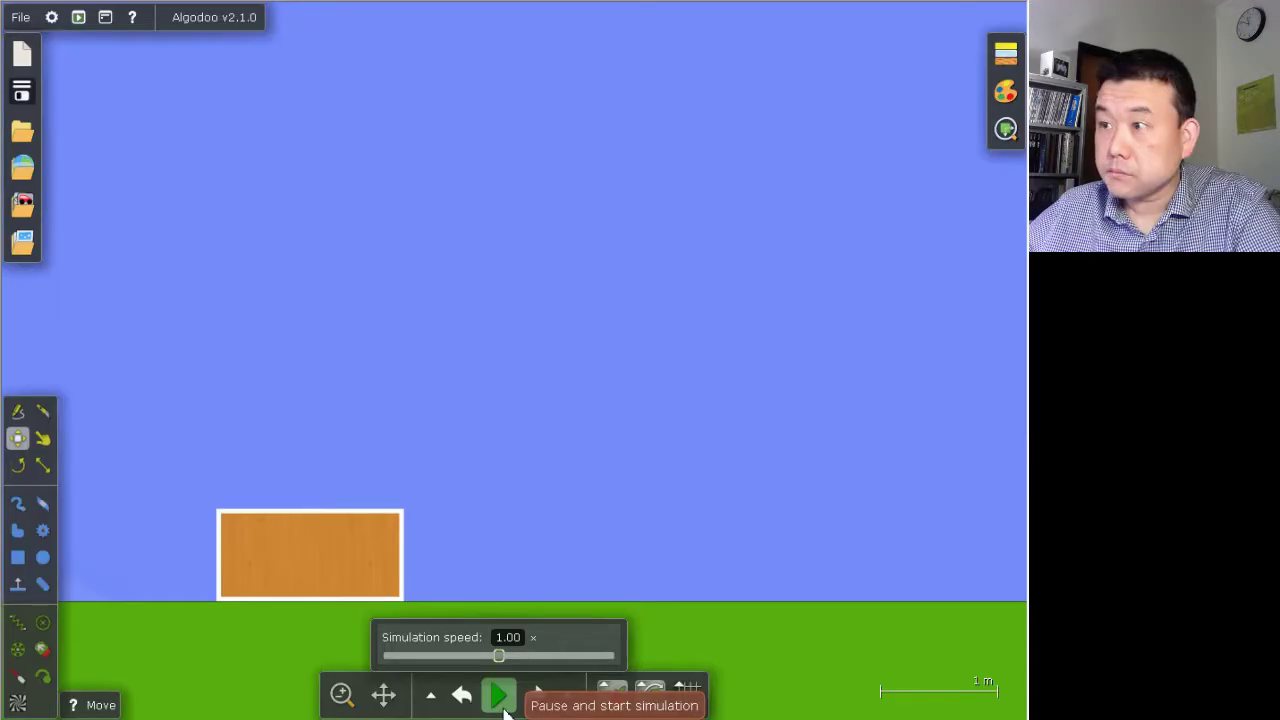
Switch to Algodoo, run the simulation, lift the wooden box to test its fall, and pause the simulation.
{"action": "left_click", "coordinate": [498, 694]}
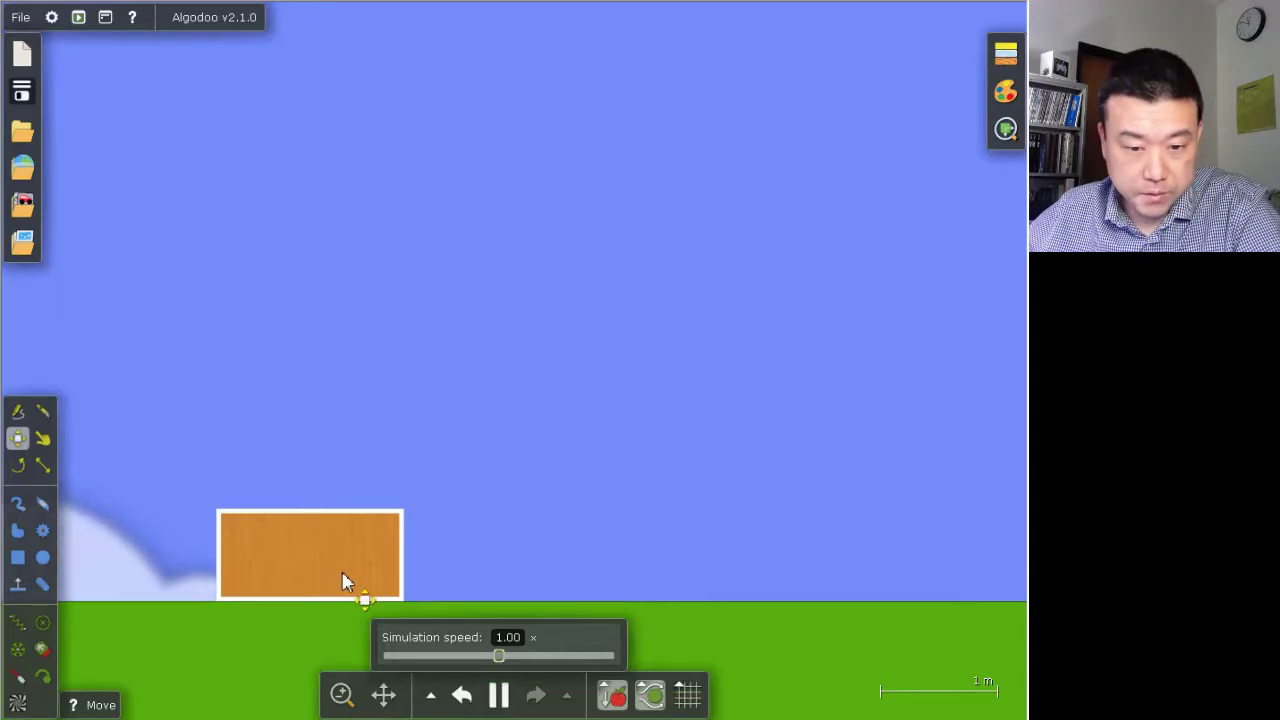
{"action": "left_click_drag", "start_coordinate": [343, 583], "coordinate": [343, 458]}
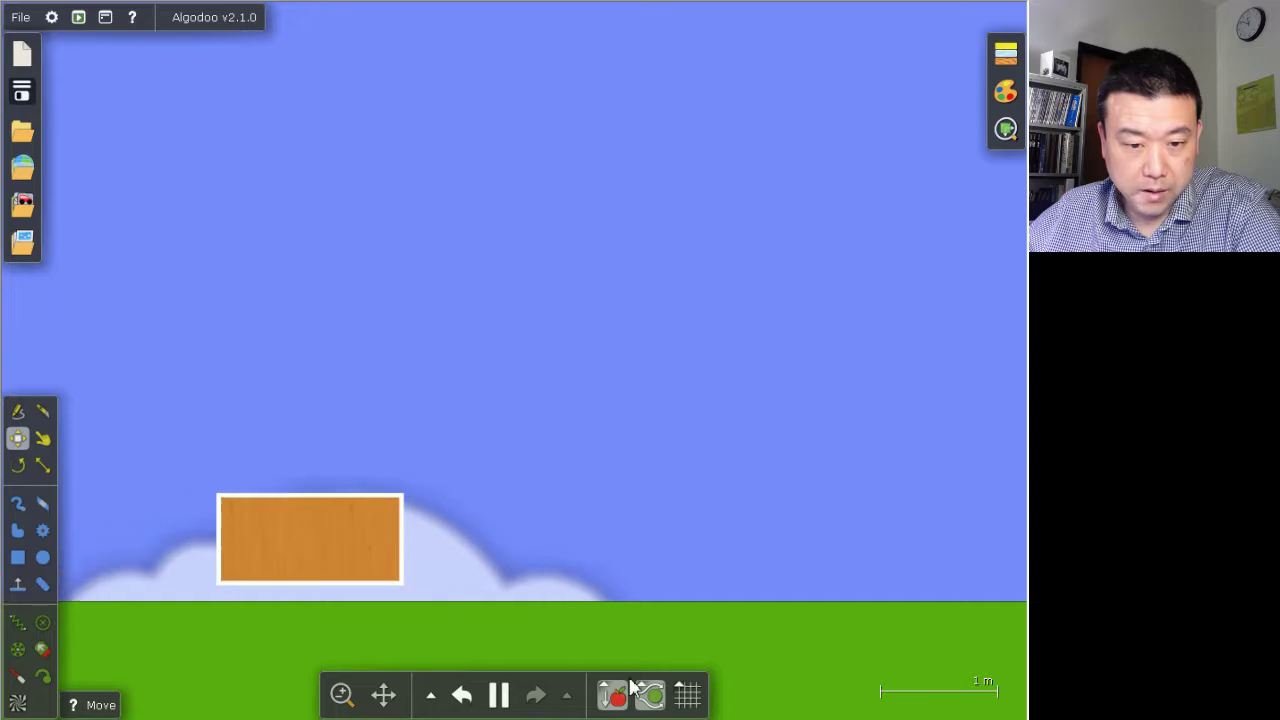
{"action": "left_click", "coordinate": [508, 706]}
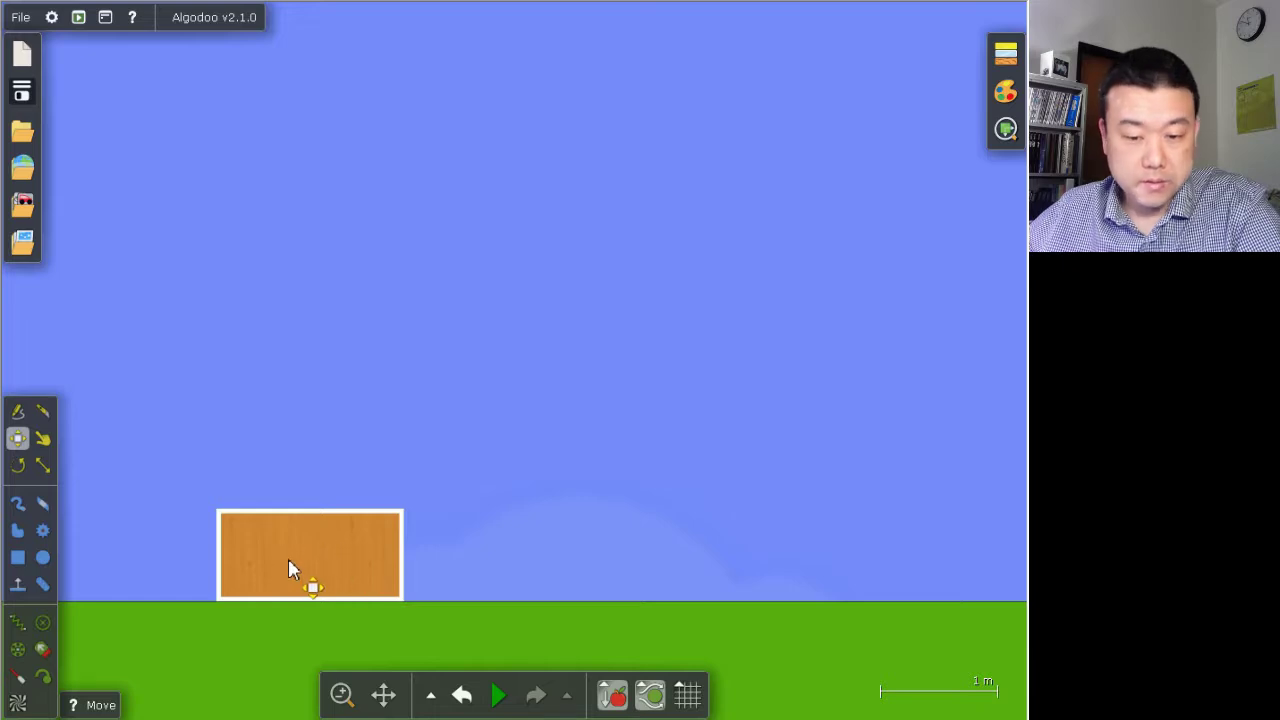
Set the wooden box's horizontal velocity to 9.0 m/s.
{"action": "right_click", "coordinate": [337, 570]}
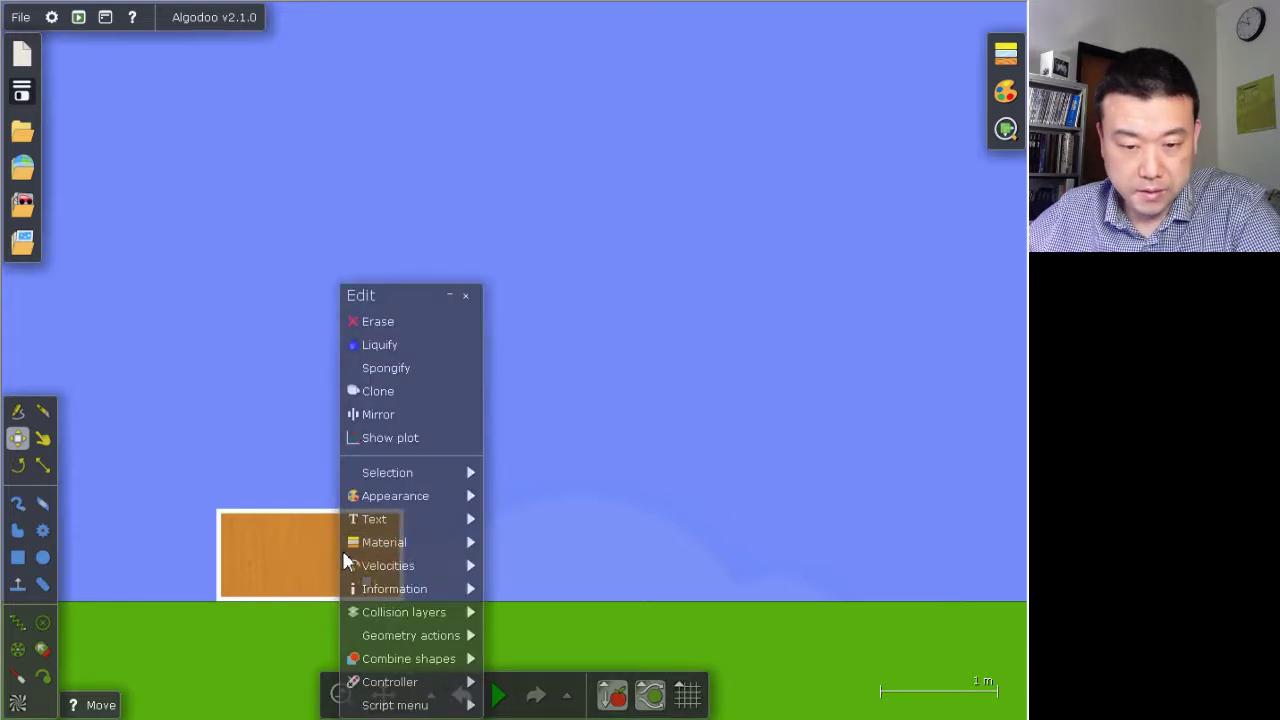
{"action": "mouse_move", "coordinate": [425, 566]}
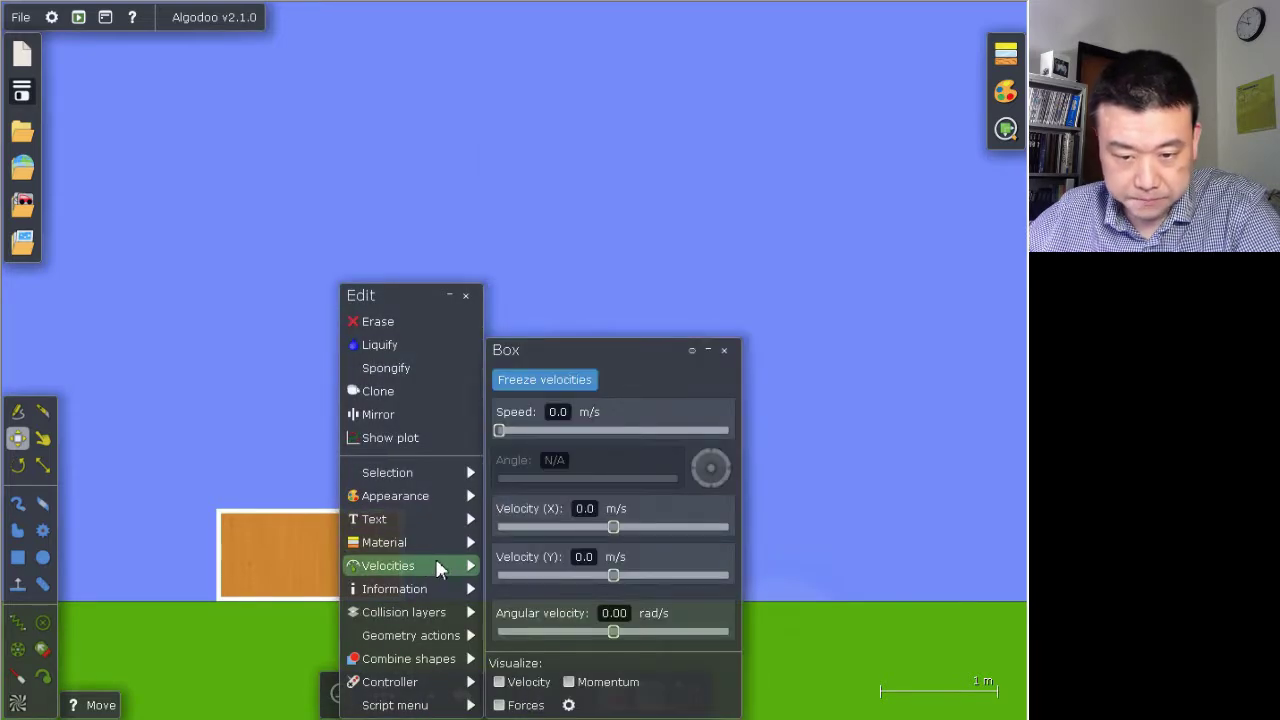
{"action": "left_click_drag", "start_coordinate": [614, 527], "coordinate": [657, 543]}
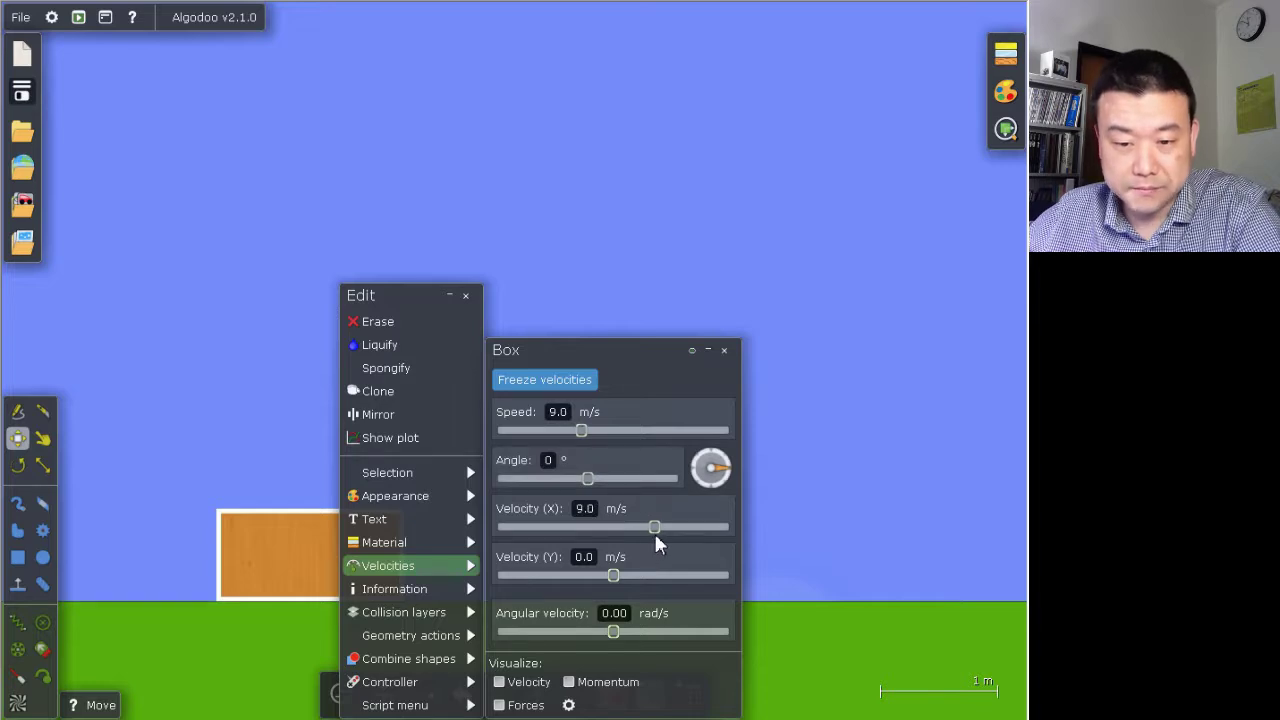
{"action": "left_click", "coordinate": [304, 570]}
Run the simulation to watch the box's motion, pause it, and undo the run to restore the starting position.
{"action": "left_click", "coordinate": [498, 695]}
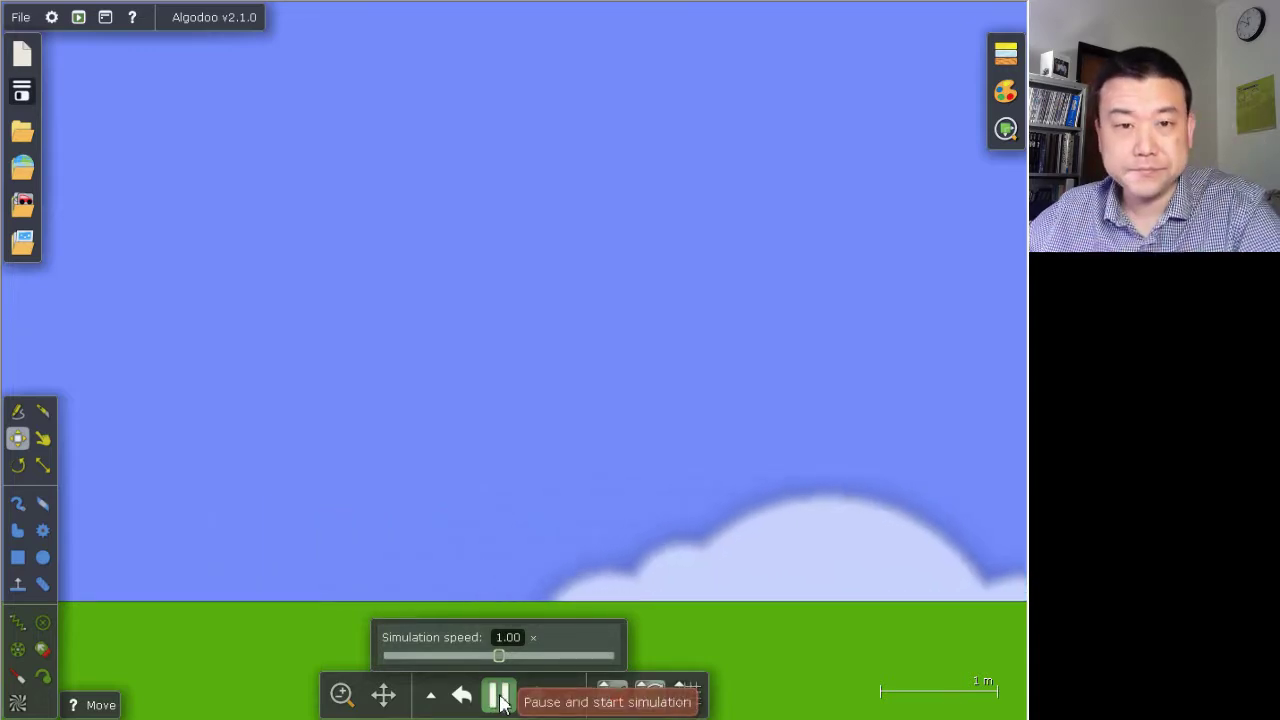
{"action": "left_click", "coordinate": [498, 697]}
{"action": "left_click", "coordinate": [461, 695]}
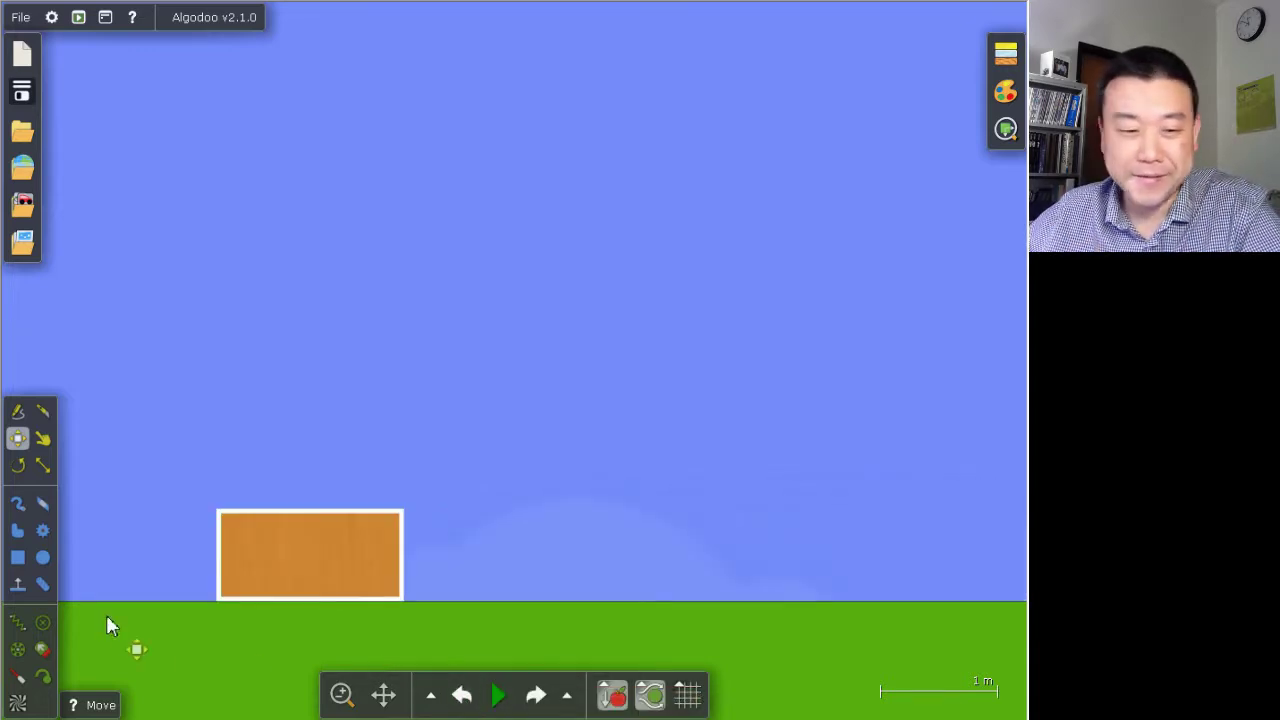
Add a thruster pointing left at the box's right end and check its force settings.
{"action": "left_click", "coordinate": [42, 650]}
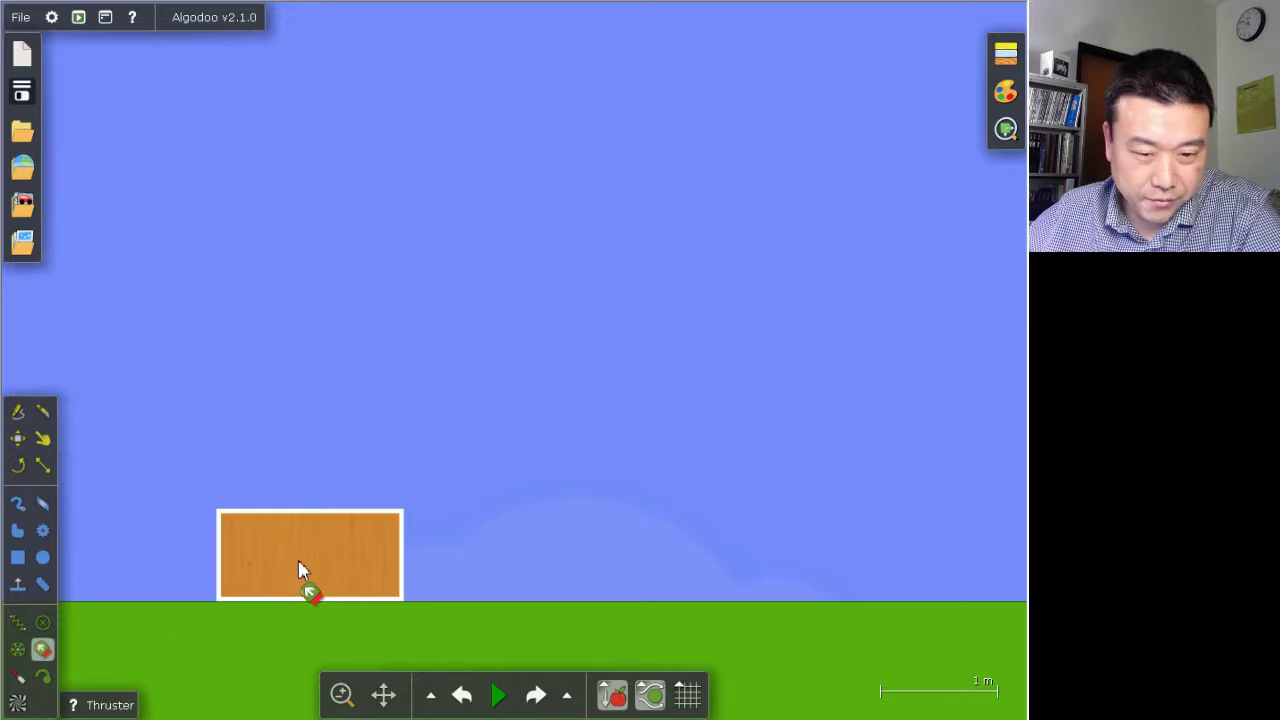
{"action": "left_click", "coordinate": [370, 563]}
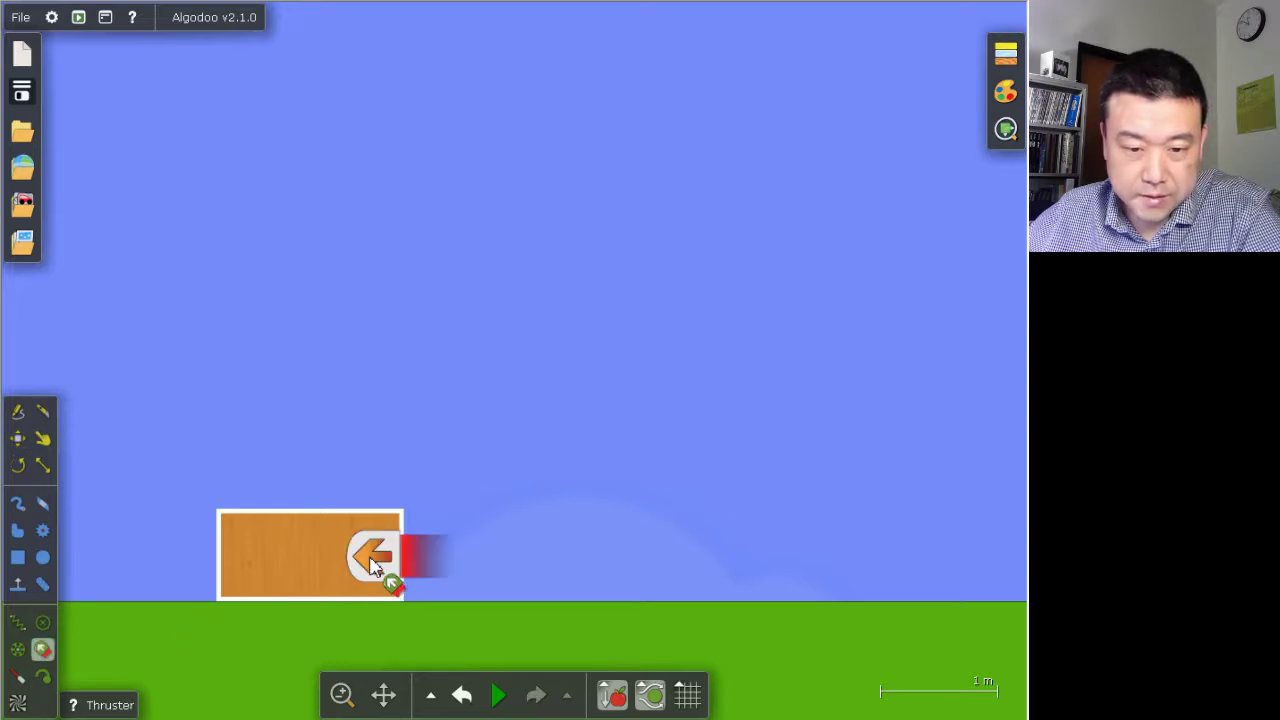
{"action": "right_click", "coordinate": [378, 565]}
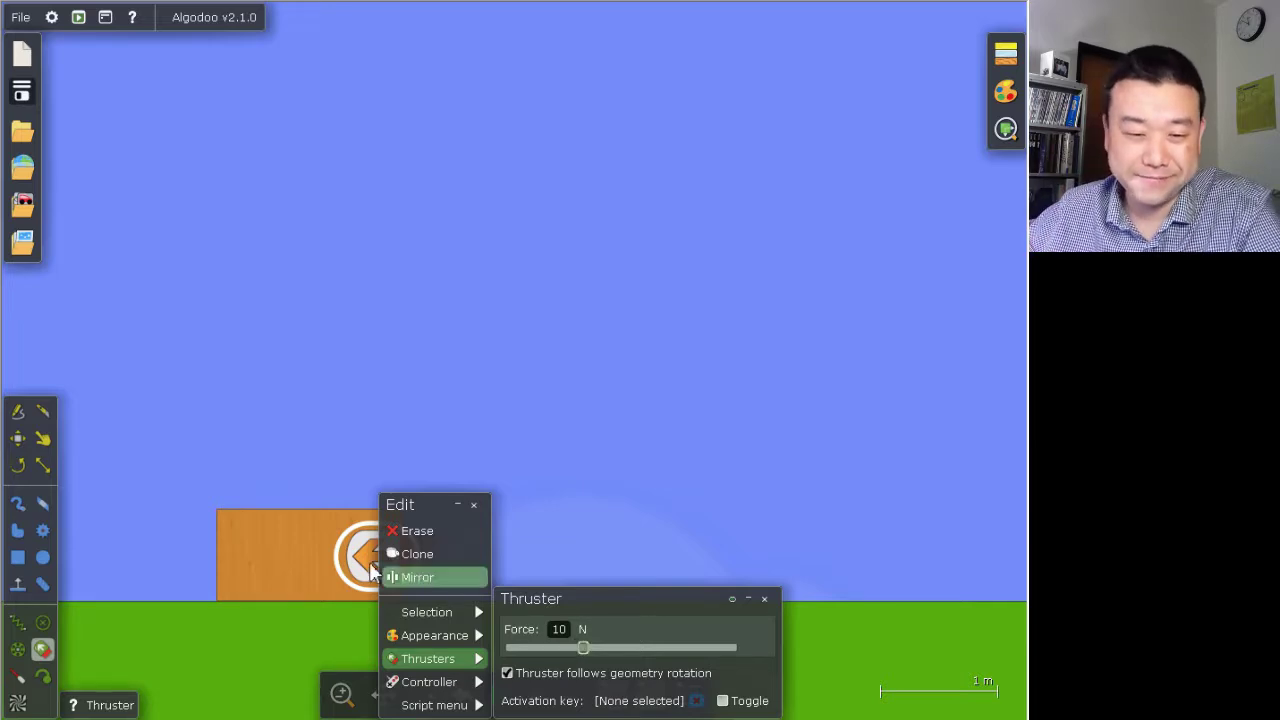
{"action": "key", "text": "Escape"}
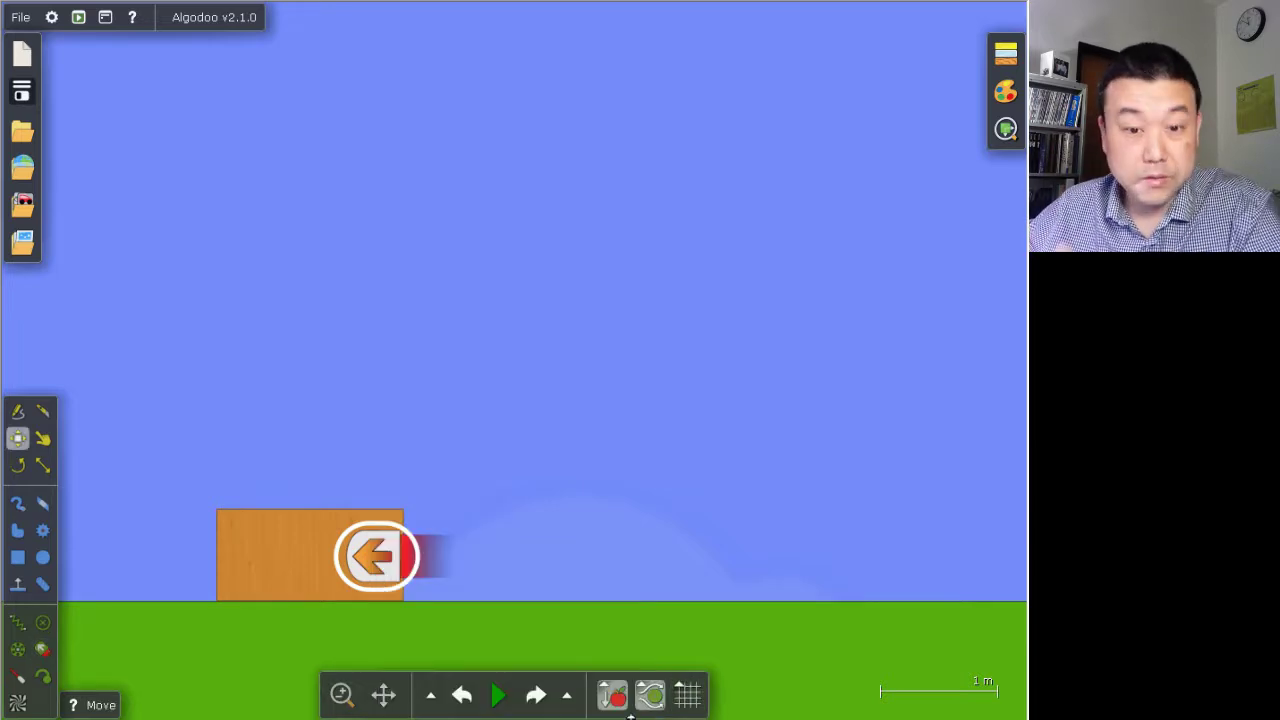
Simulate the box's motion with the thruster attached and pause the run.
{"action": "left_click", "coordinate": [502, 700]}
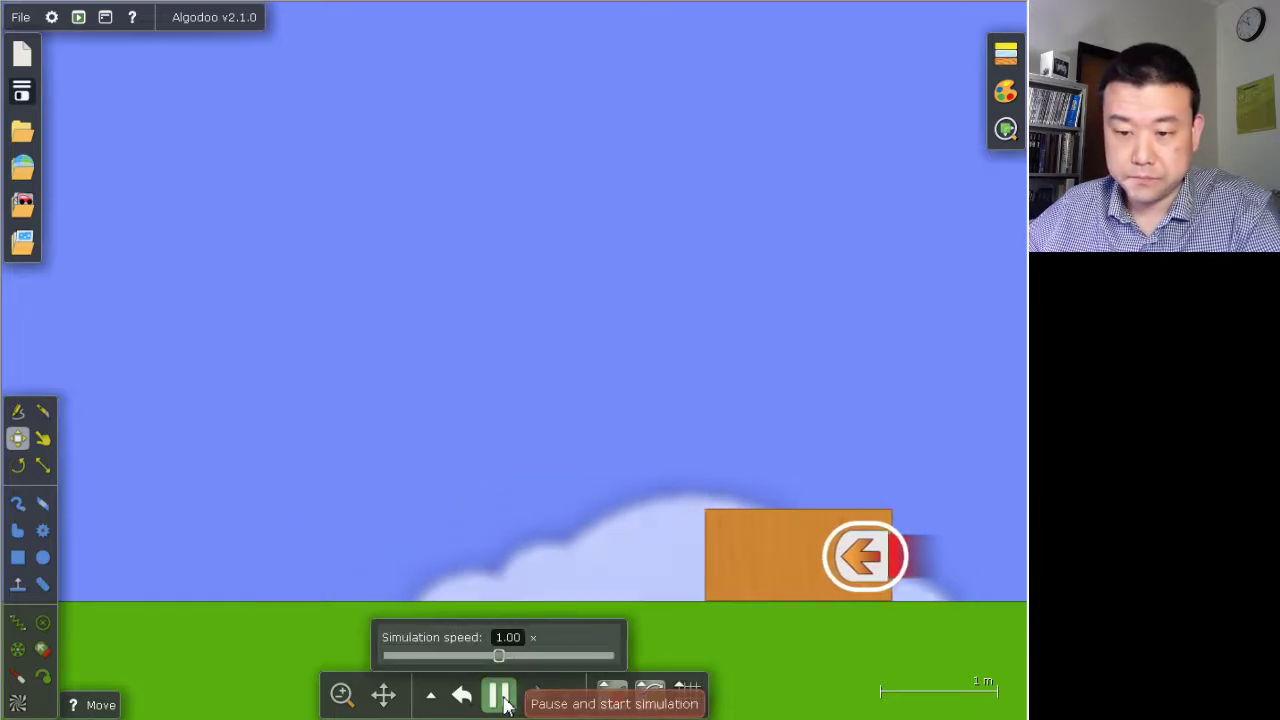
{"action": "left_click", "coordinate": [500, 697]}
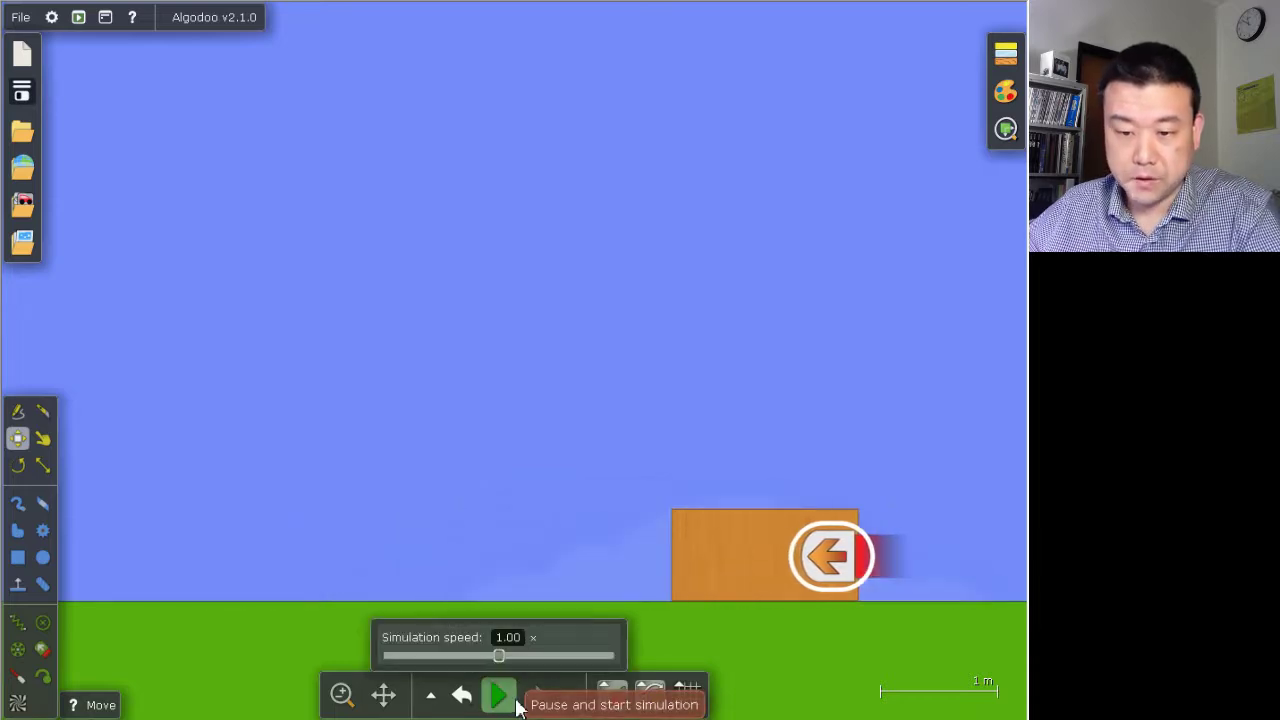
Repeat the box's run with the thruster attached several times, pausing and undoing each run to restore the starting position.
{"action": "left_click", "coordinate": [464, 698]}
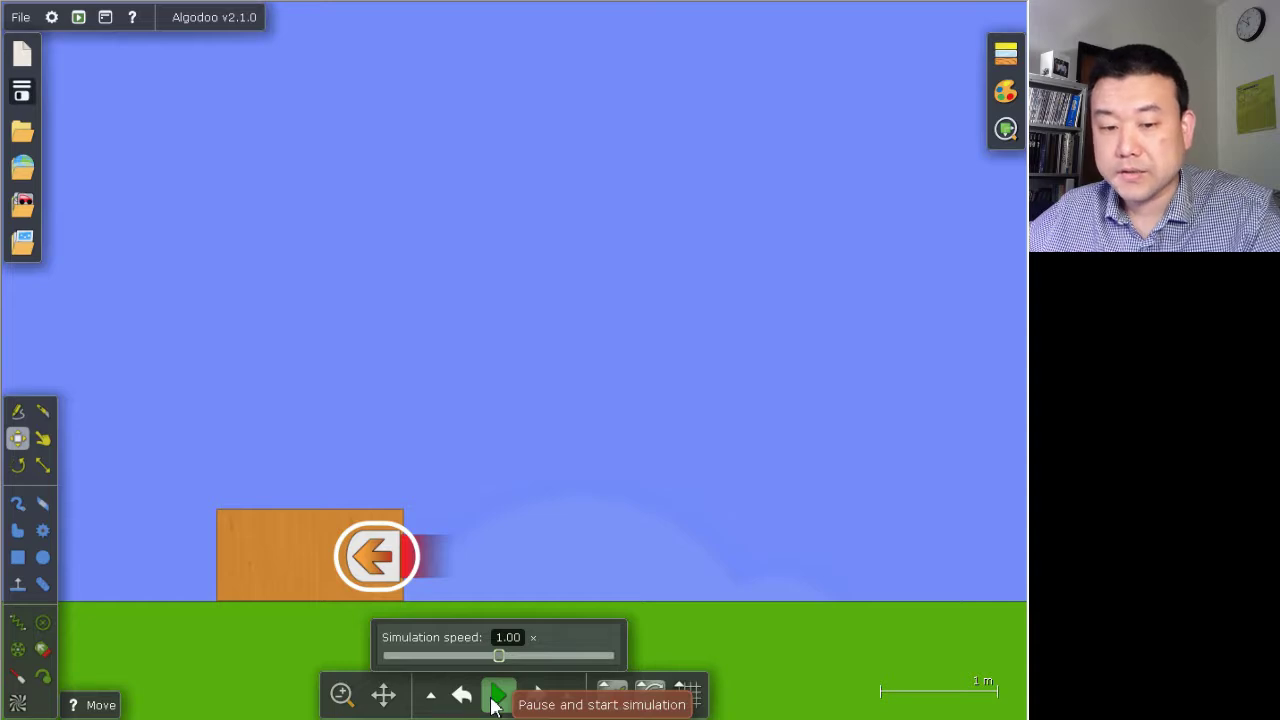
{"action": "left_click", "coordinate": [497, 697]}
{"action": "left_click", "coordinate": [496, 697]}
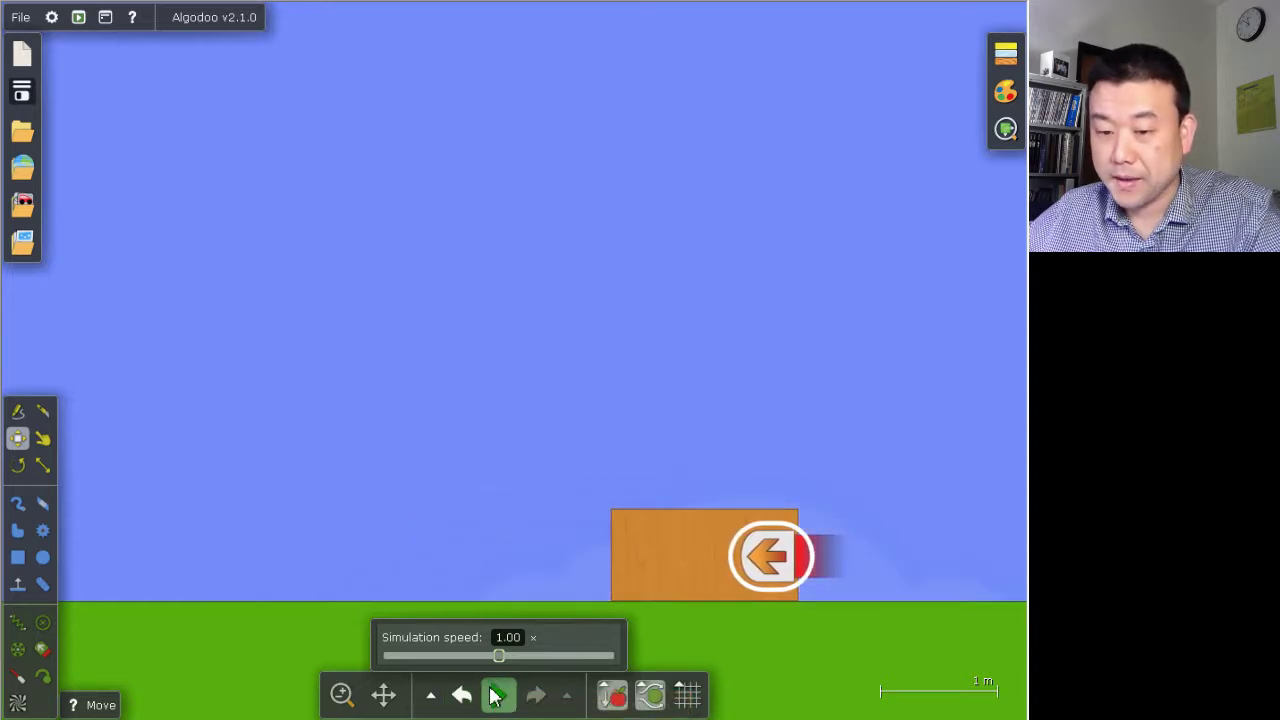
{"action": "left_click", "coordinate": [497, 697]}
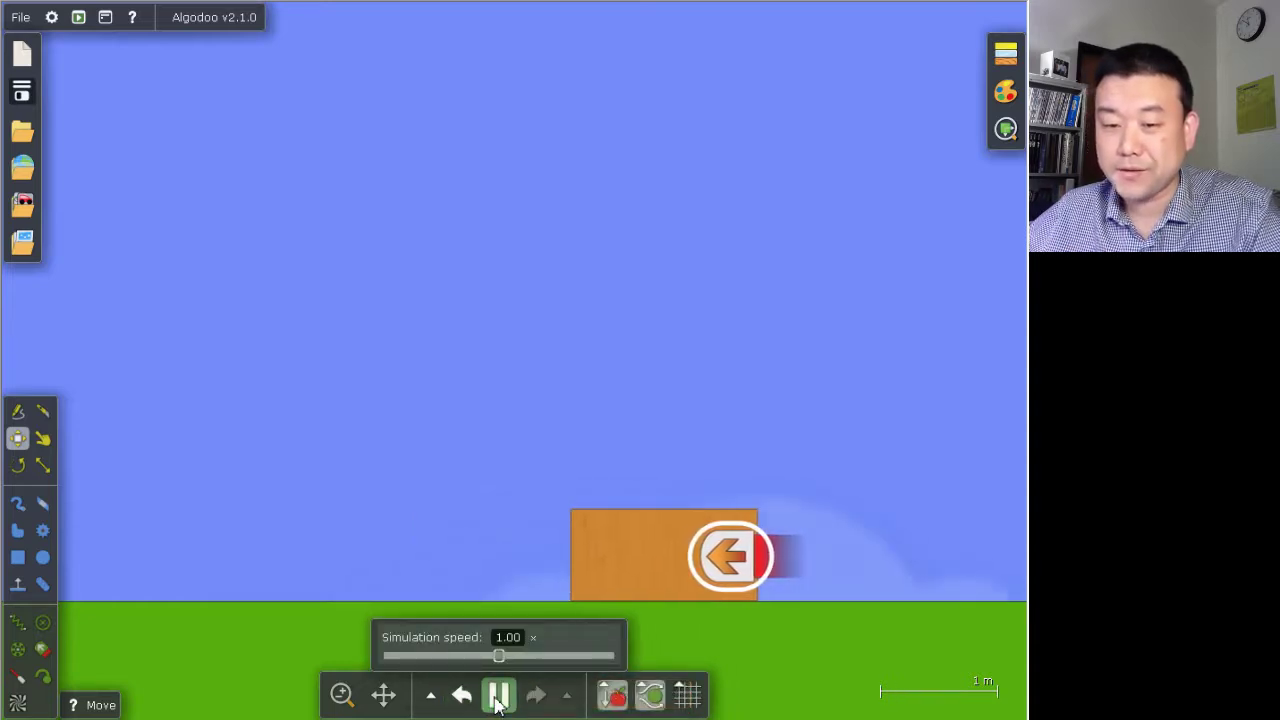
{"action": "left_click", "coordinate": [497, 697]}
{"action": "left_click", "coordinate": [461, 695]}
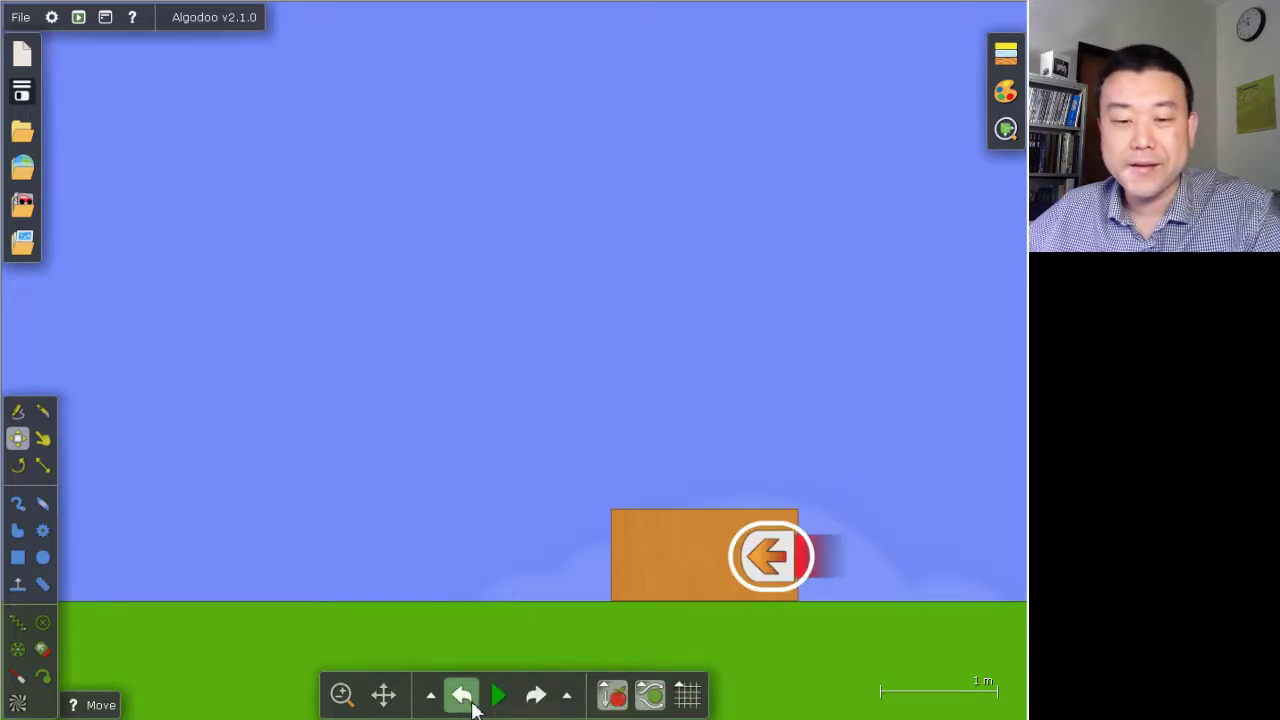
{"action": "left_click", "coordinate": [473, 703]}
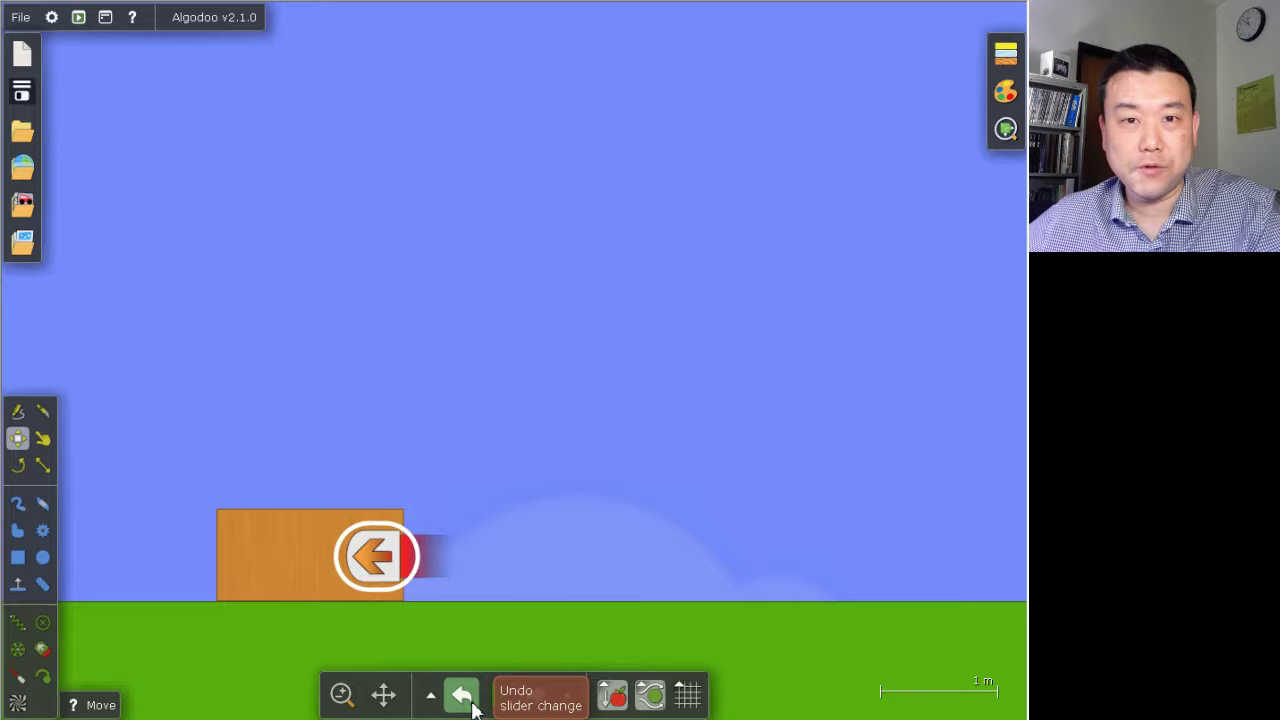
{"action": "left_click", "coordinate": [497, 697]}
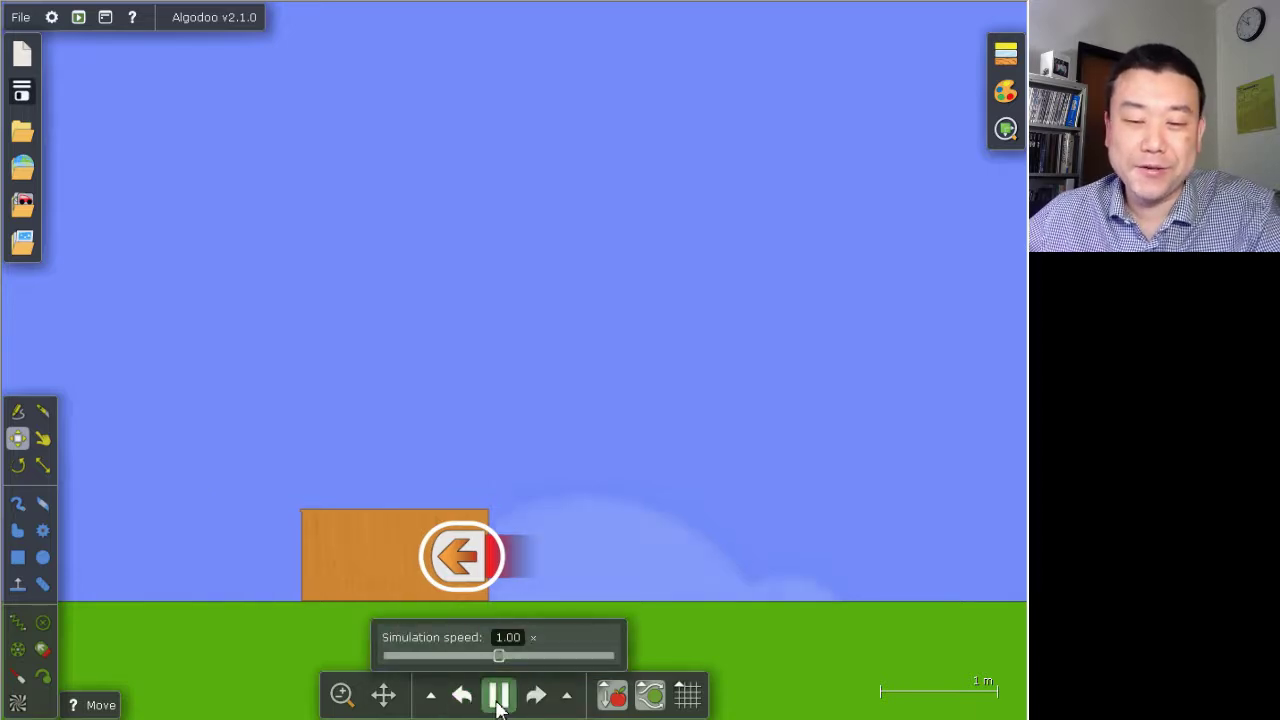
{"action": "left_click", "coordinate": [497, 697]}
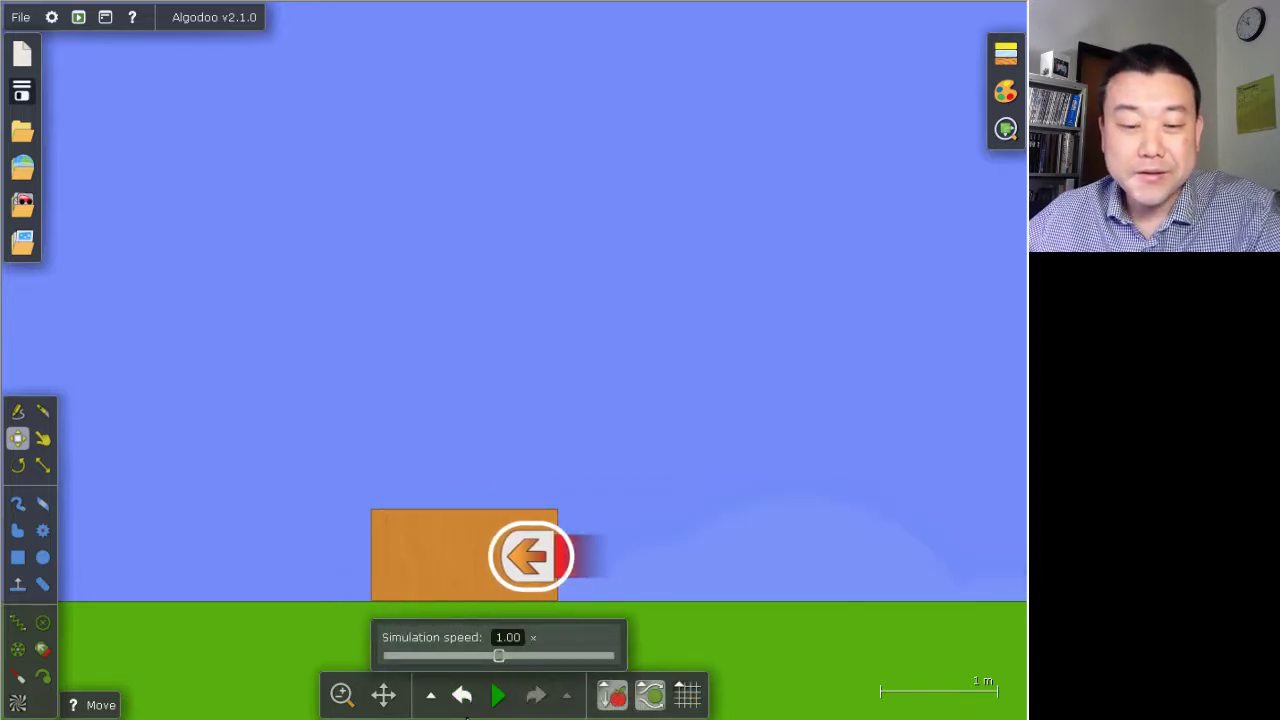
{"action": "left_click", "coordinate": [463, 697]}
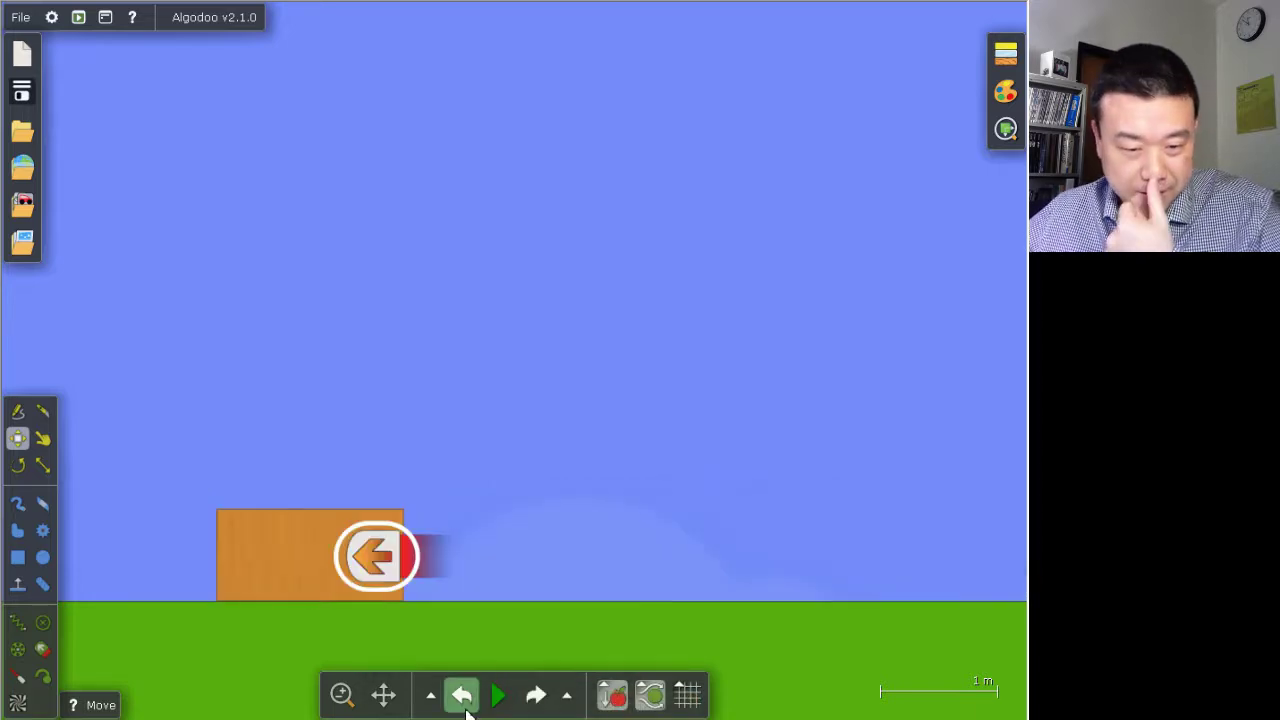
Add a long green platform carrying a second wooden box directly above the first box, and check the second box's material settings.
{"action": "left_click", "coordinate": [17, 558]}
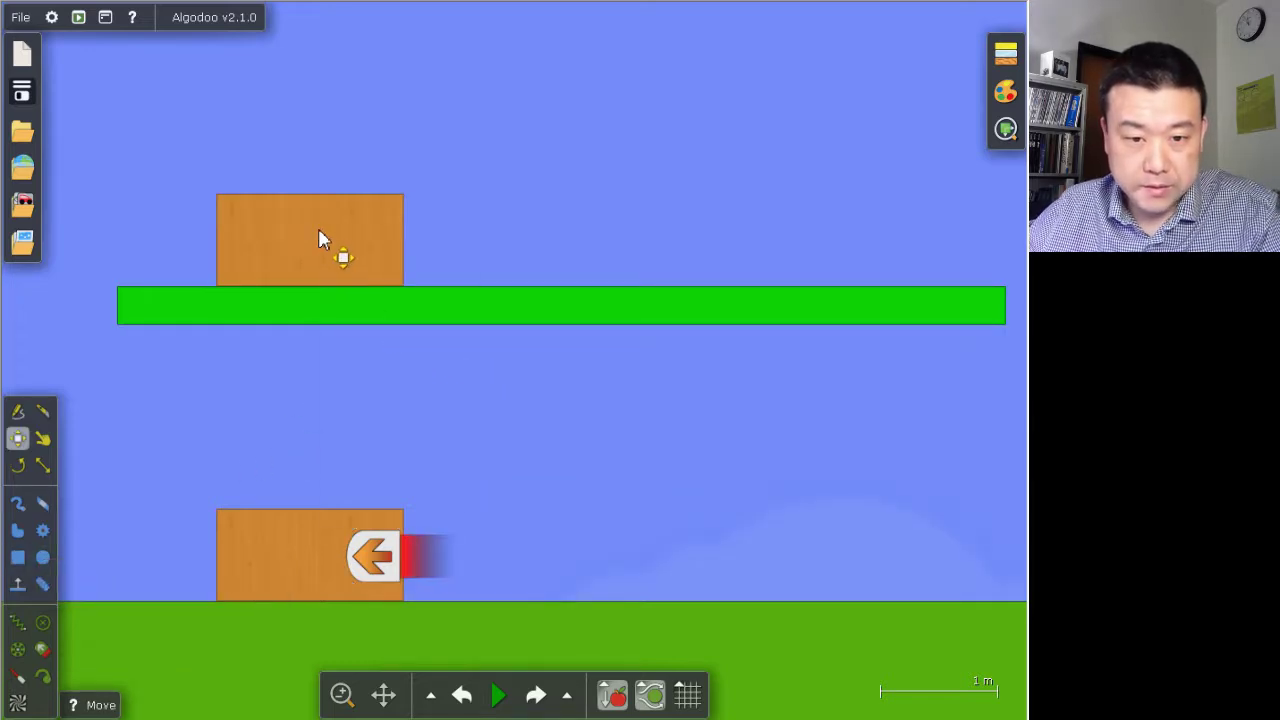
{"action": "right_click", "coordinate": [319, 236]}
{"action": "mouse_move", "coordinate": [377, 490]}
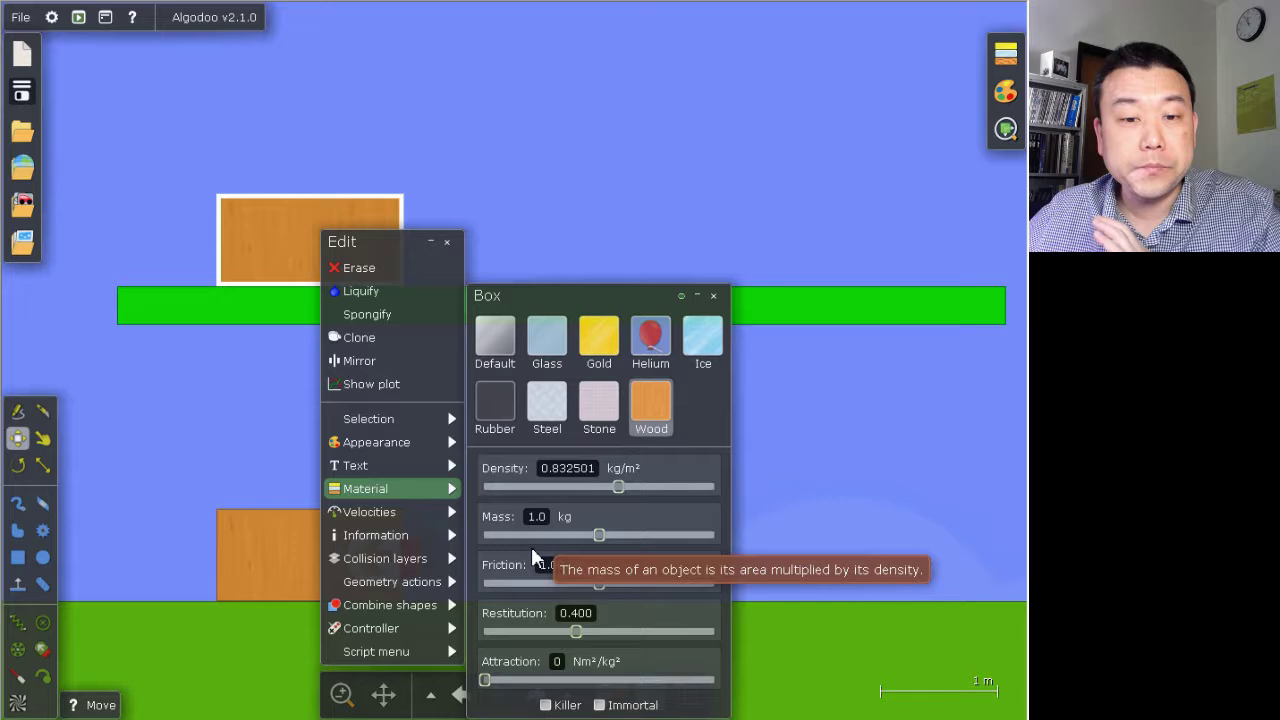
{"action": "left_click", "coordinate": [288, 238]}
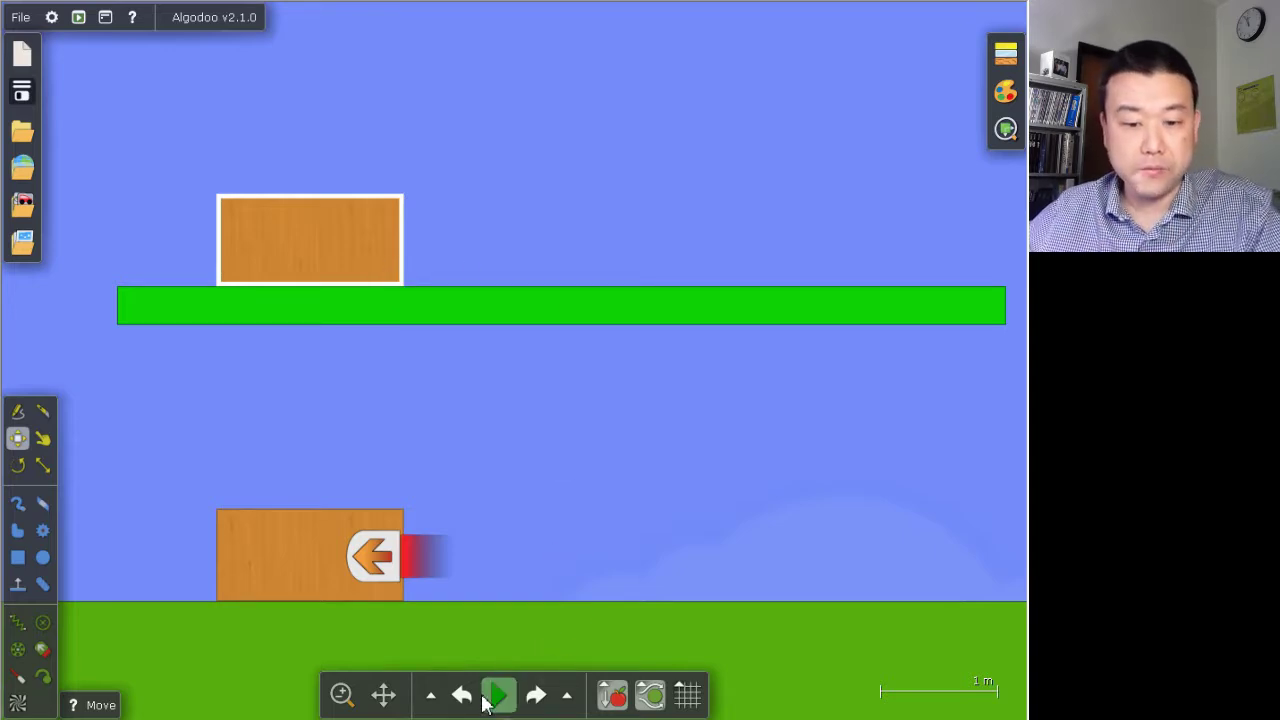
Simulate both boxes twice to compare their stopping motion, pausing and undoing each run to restore the starting positions.
{"action": "mouse_move", "coordinate": [496, 698]}
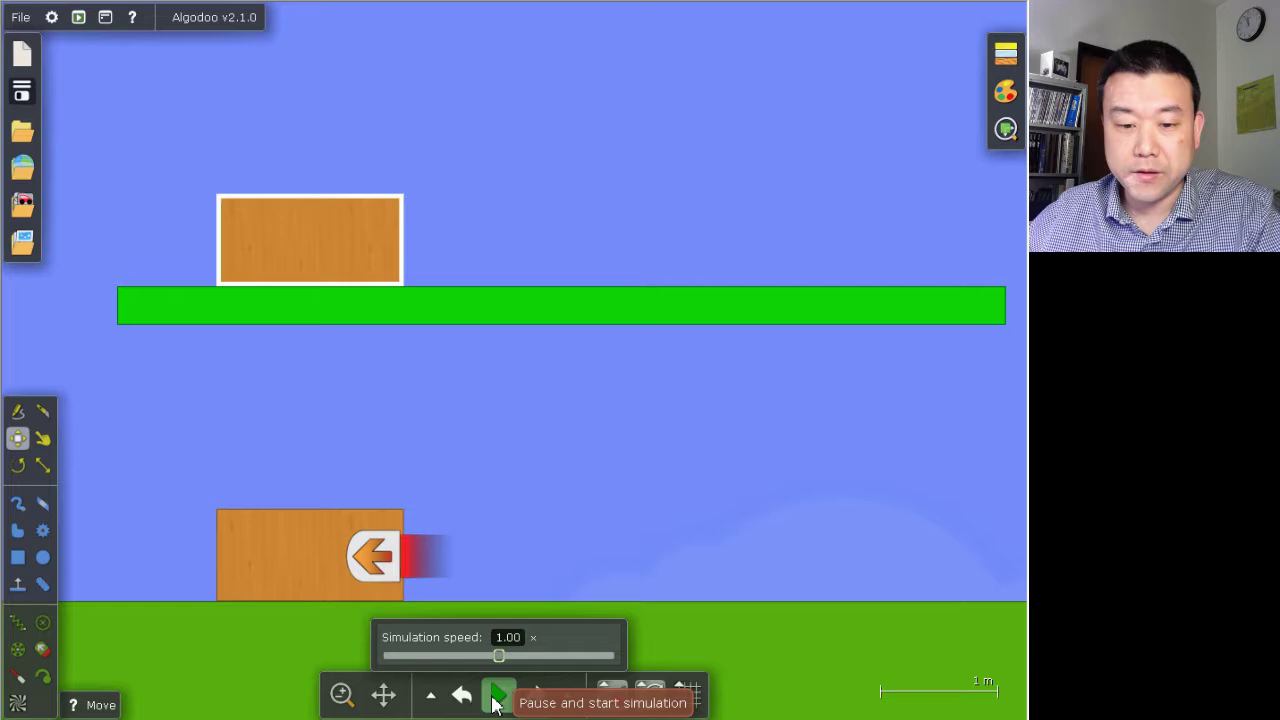
{"action": "left_click", "coordinate": [497, 697]}
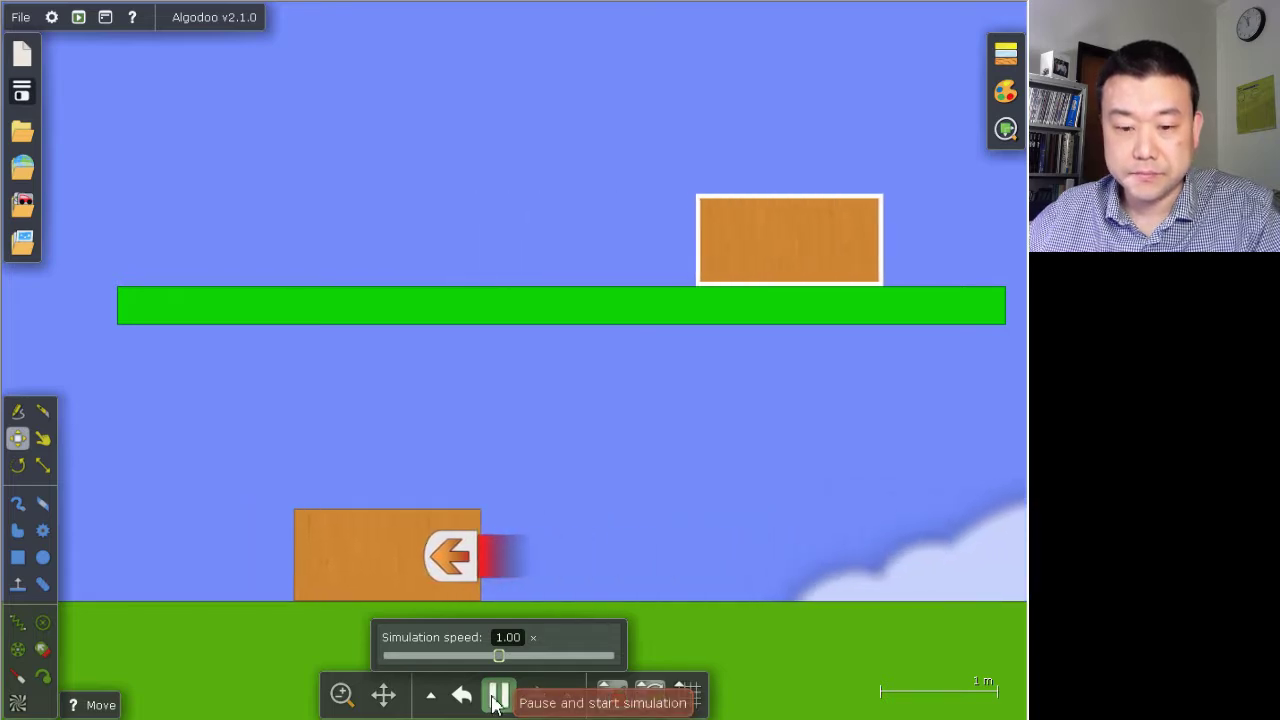
{"action": "left_click", "coordinate": [497, 697]}
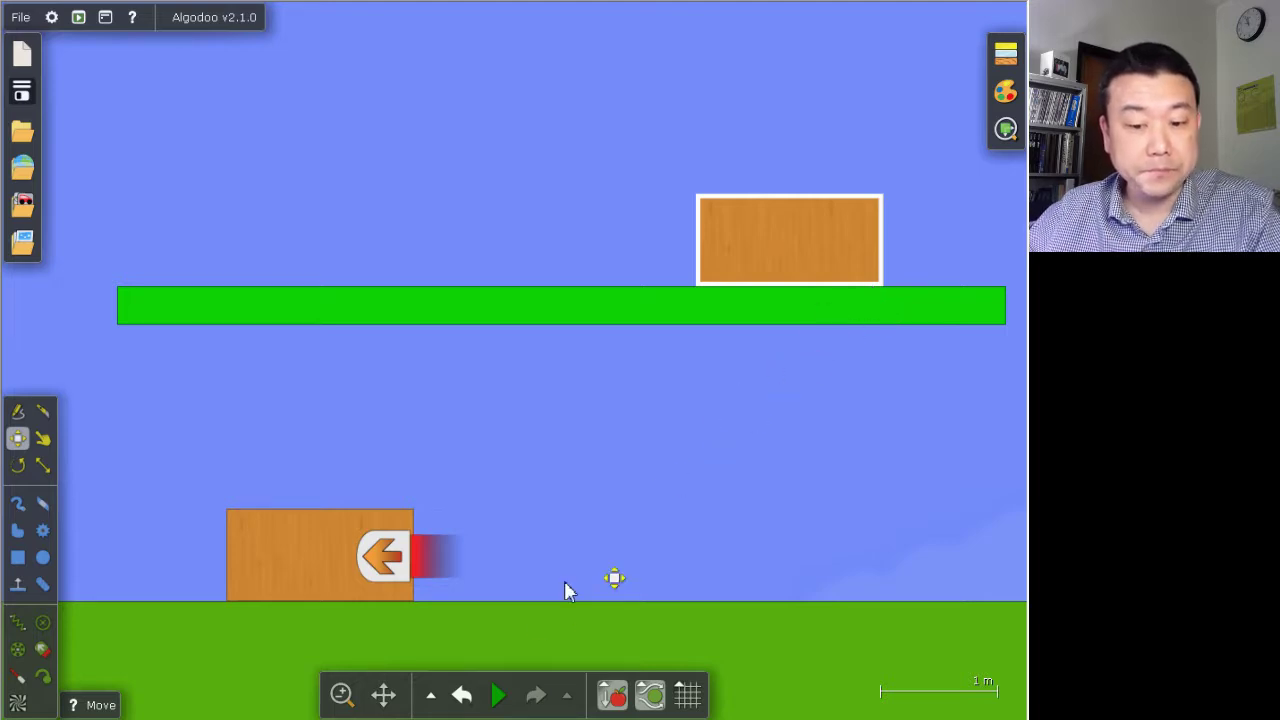
{"action": "left_click", "coordinate": [461, 697]}
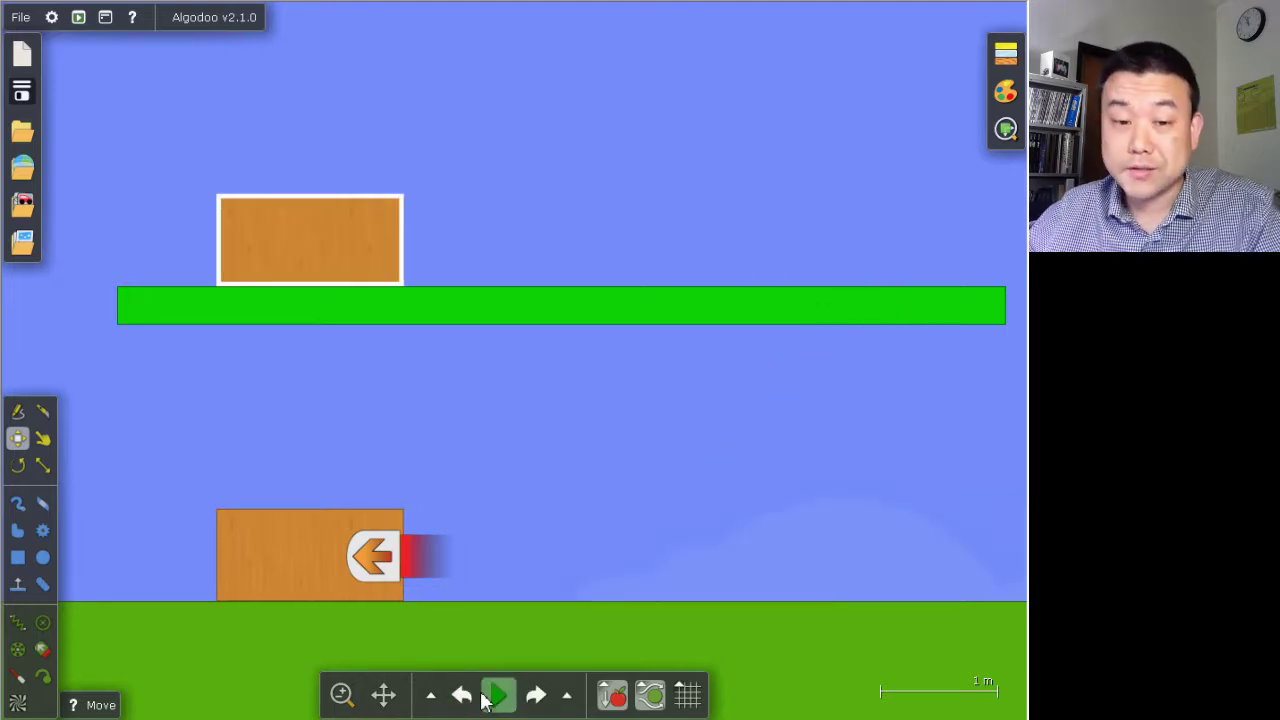
{"action": "mouse_move", "coordinate": [495, 695]}
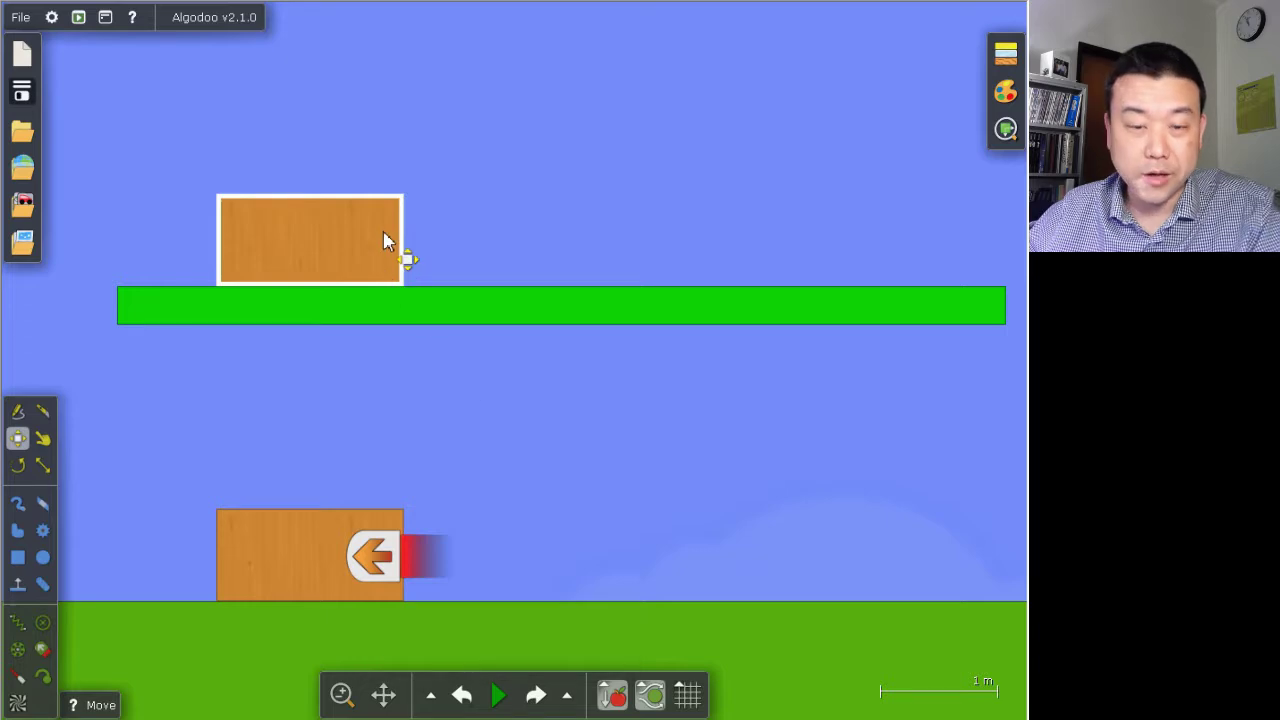
{"action": "left_click", "coordinate": [502, 700]}
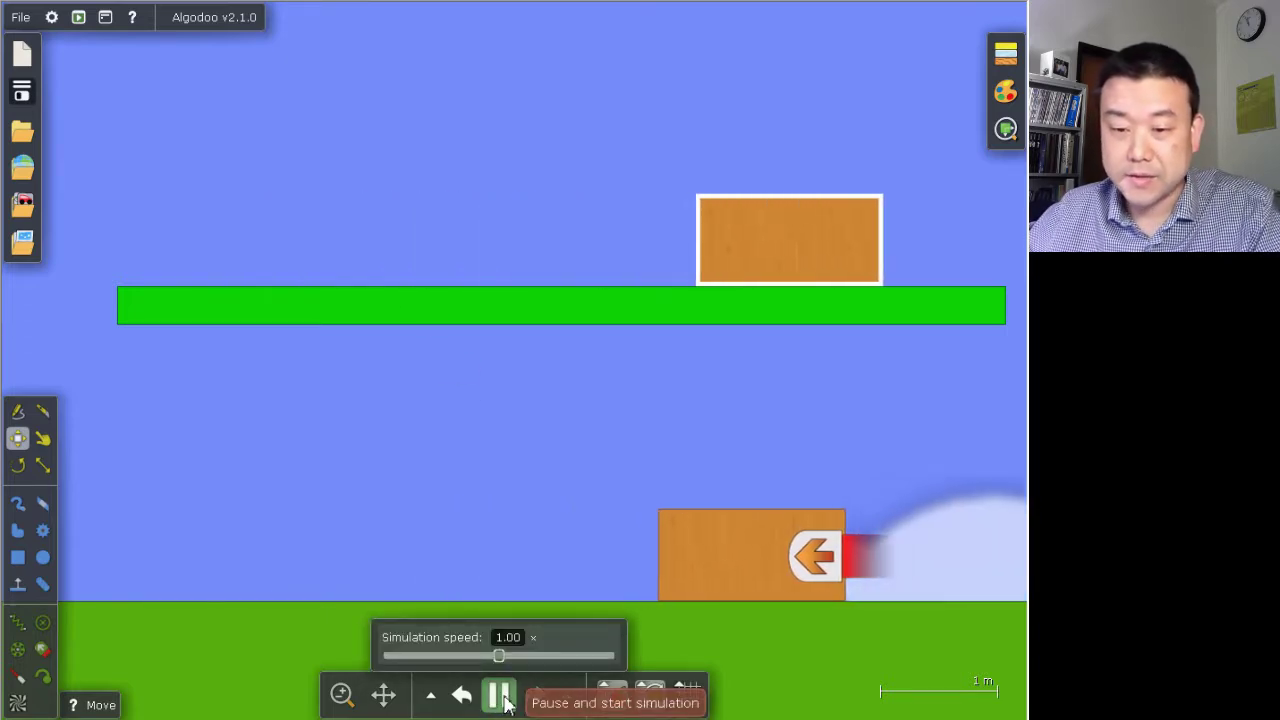
{"action": "left_click", "coordinate": [502, 700]}
{"action": "left_click", "coordinate": [465, 699]}
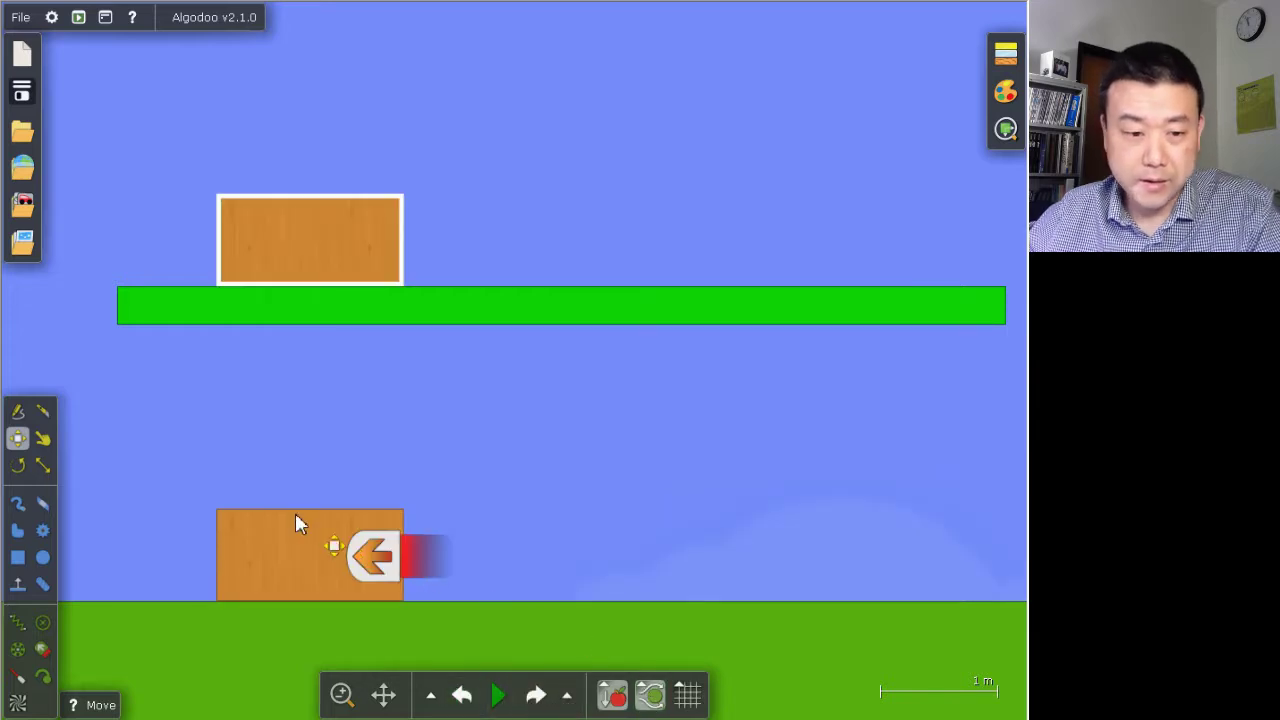
Draw a thin vertical marker bar above the upper box's right edge, then test-run the simulation and undo the run.
{"action": "left_click", "coordinate": [19, 558]}
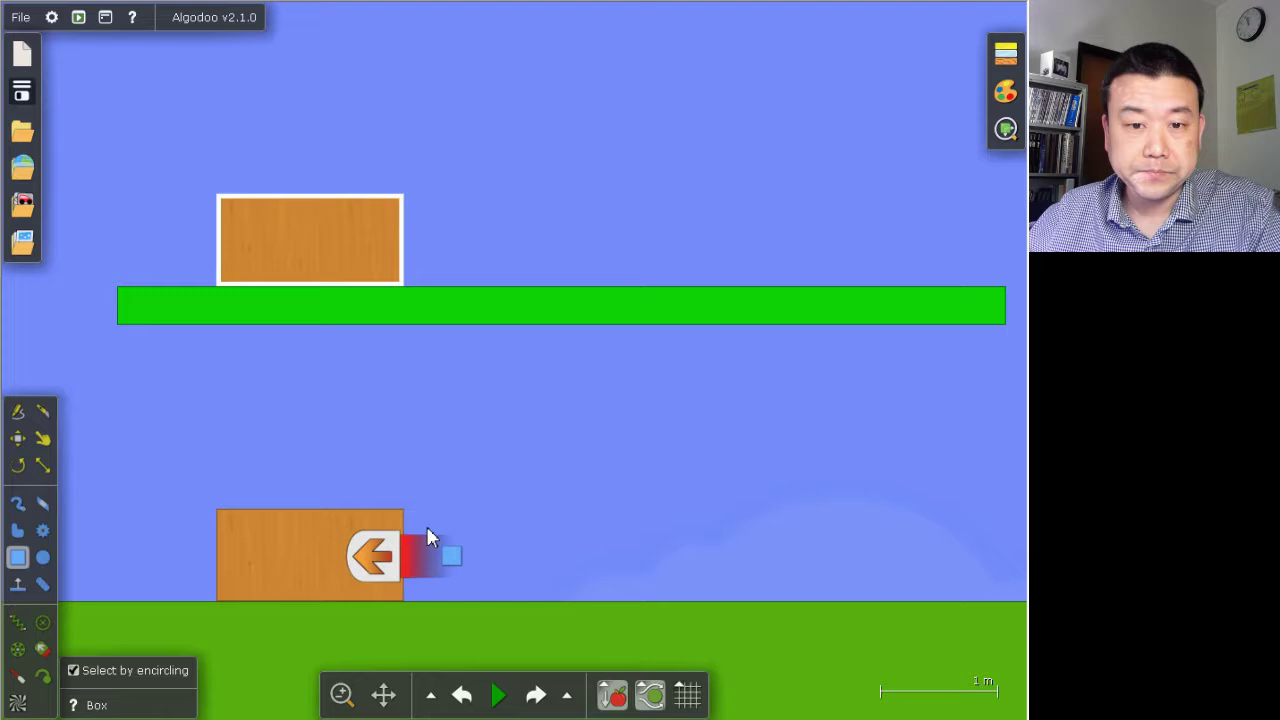
{"action": "left_click_drag", "start_coordinate": [393, 11], "coordinate": [403, 177]}
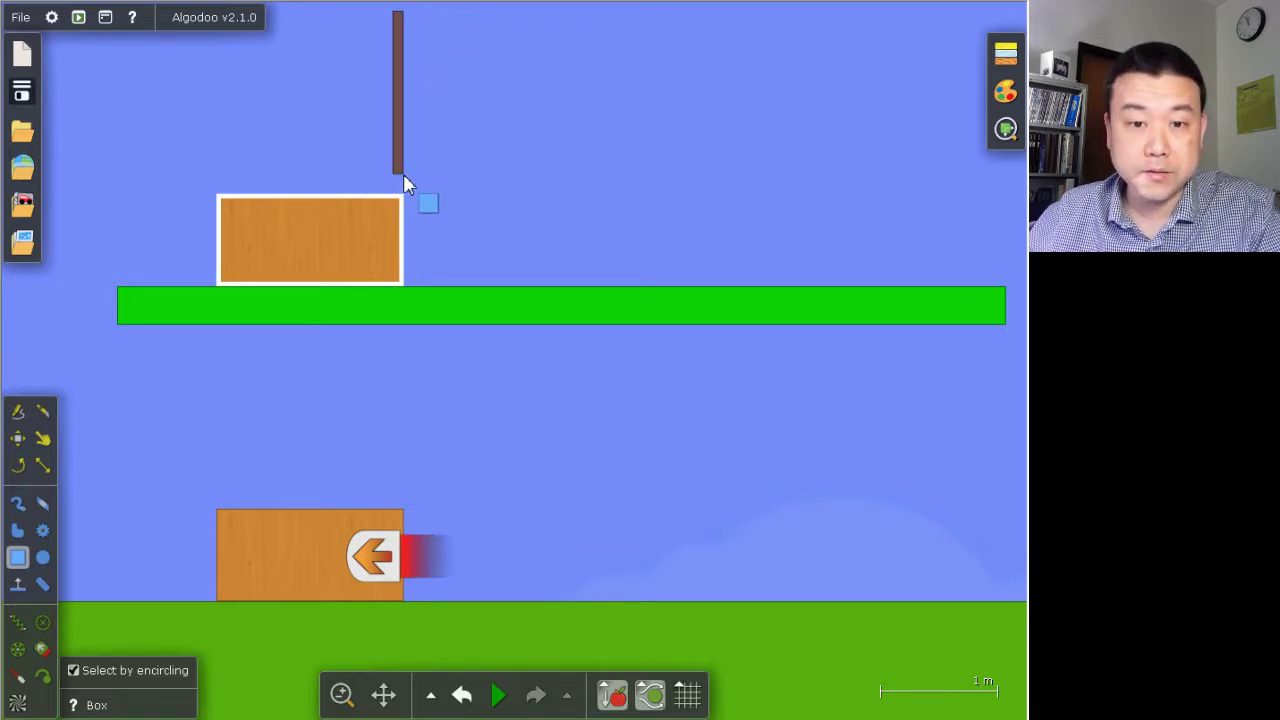
{"action": "left_click", "coordinate": [497, 699]}
{"action": "left_click", "coordinate": [497, 699]}
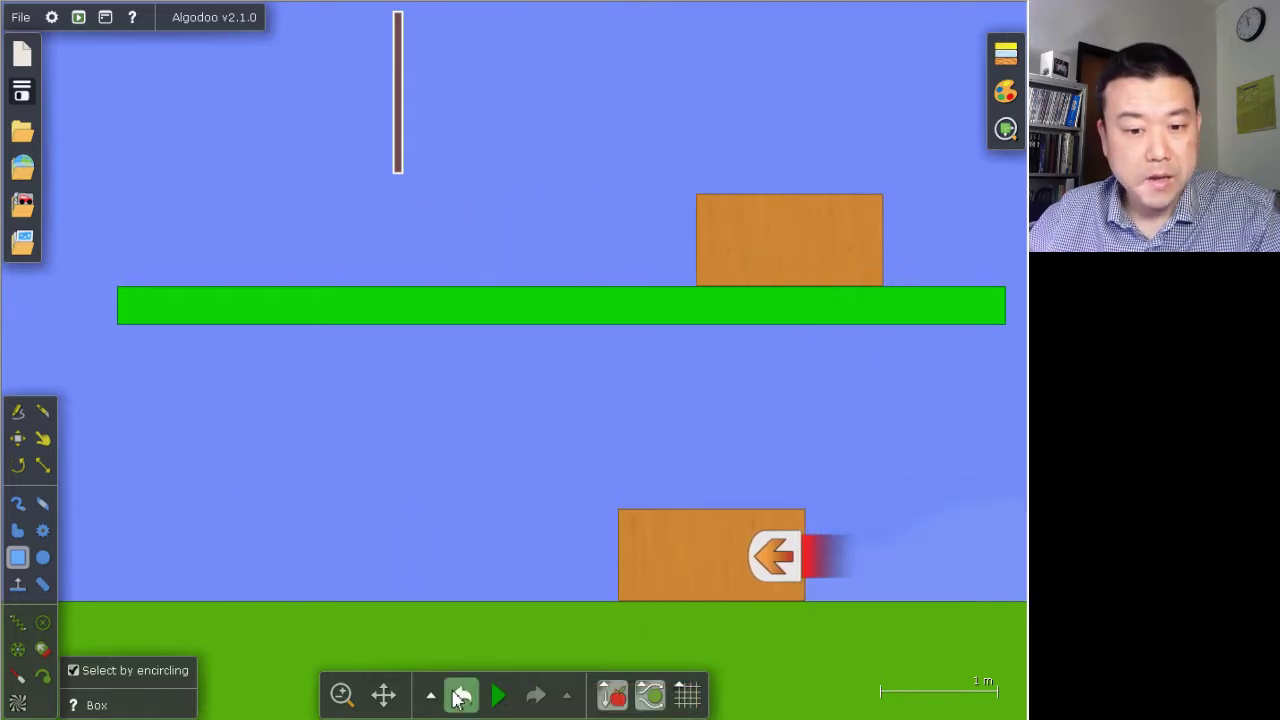
{"action": "left_click", "coordinate": [461, 697]}
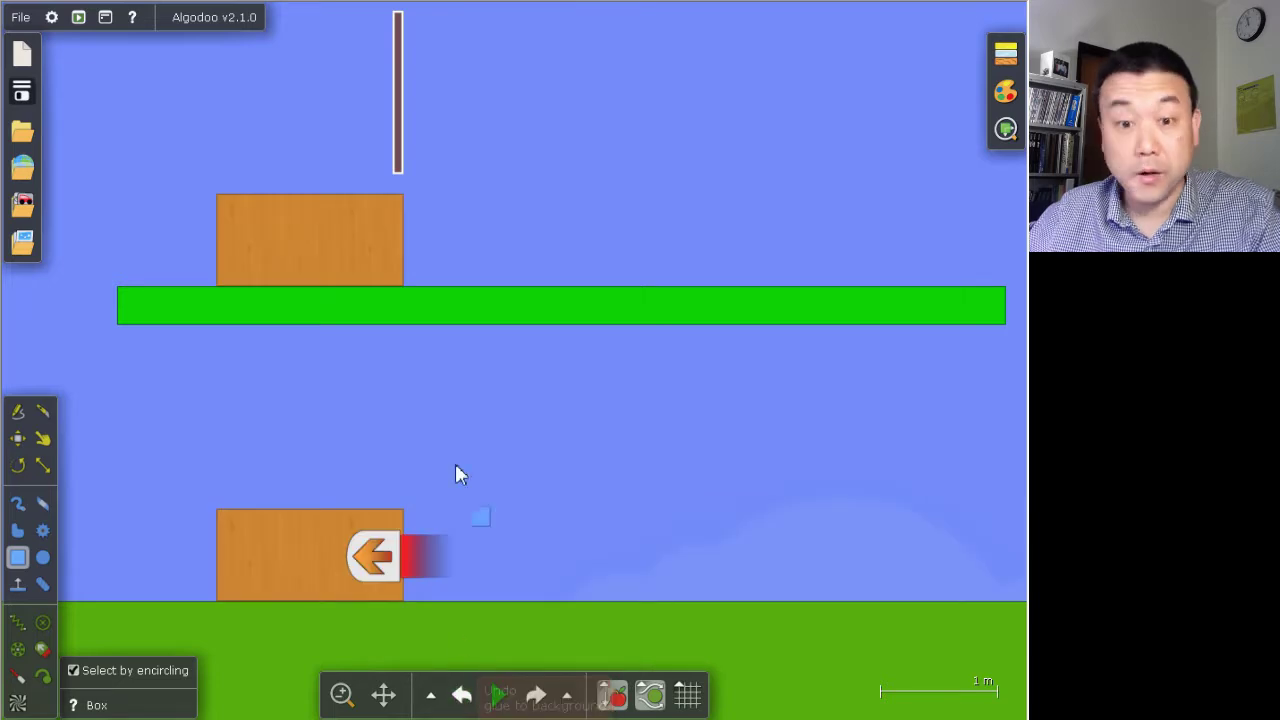
Turn on the velocity vector display for the upper wooden box.
{"action": "right_click", "coordinate": [333, 249]}
{"action": "mouse_move", "coordinate": [450, 522]}
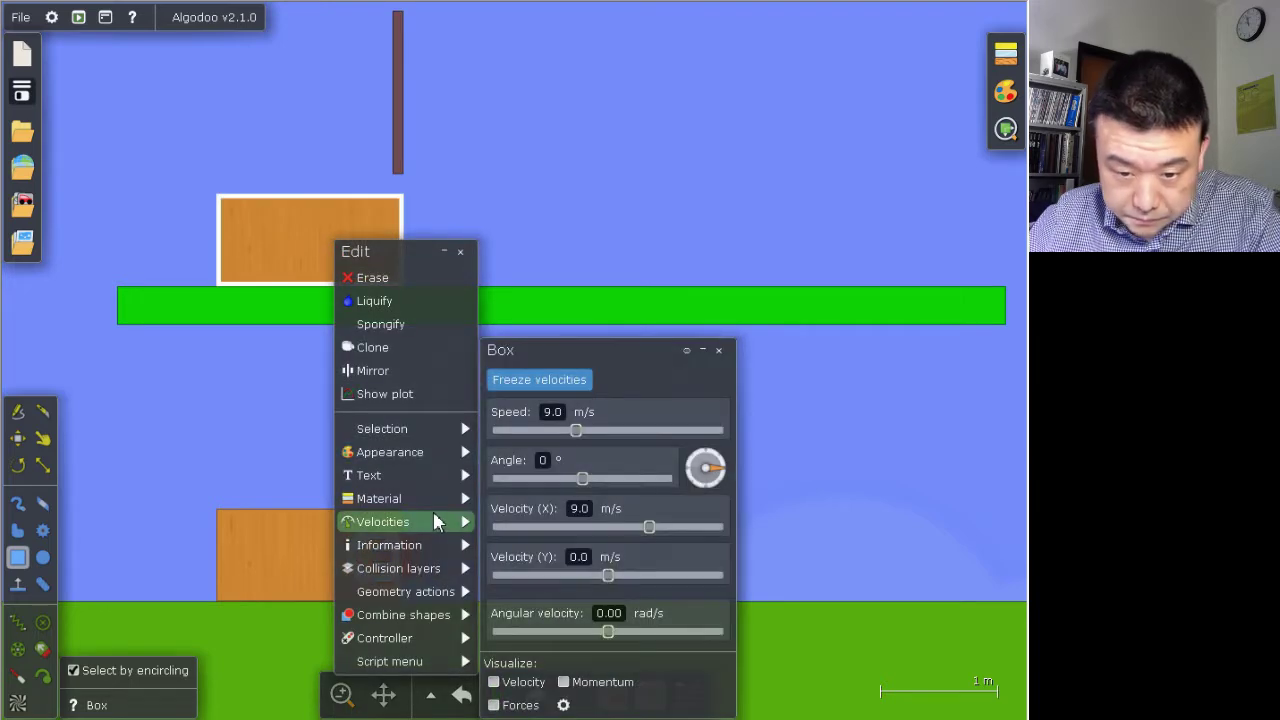
{"action": "left_click", "coordinate": [500, 681]}
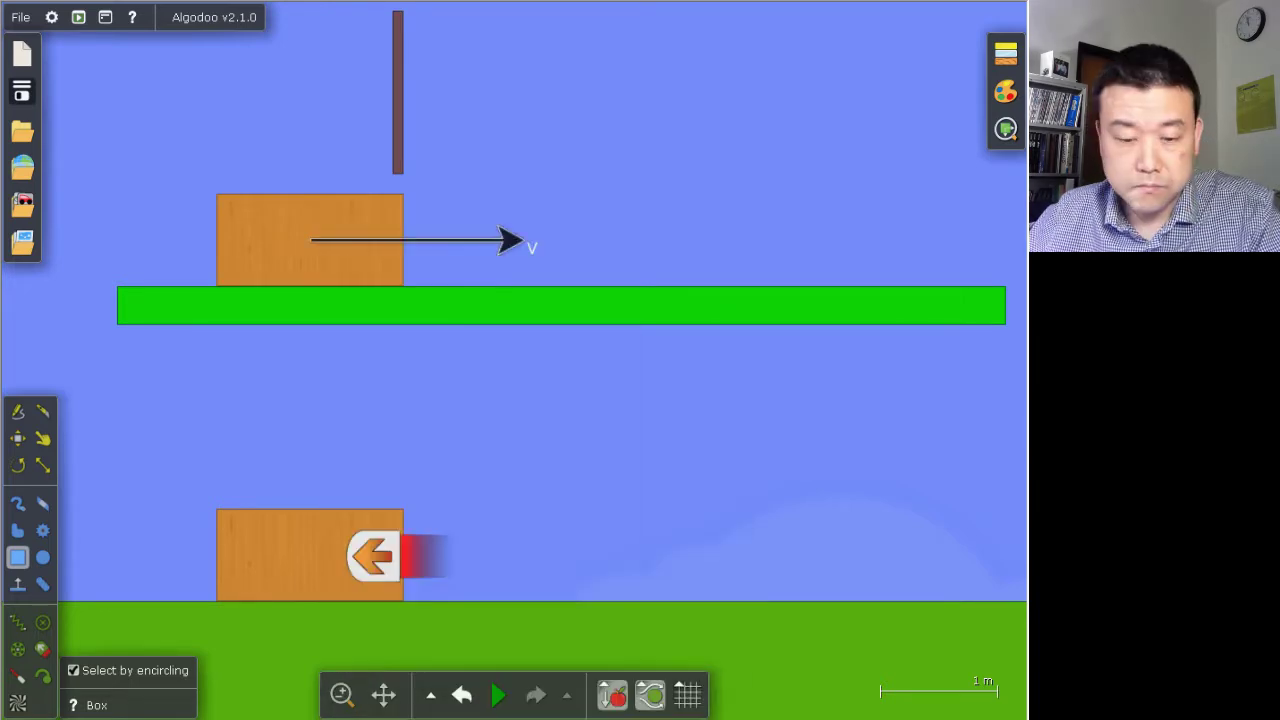
Run the simulation until the upper box stops, pause it, and place a copy of the marker bar above the box's right edge.
{"action": "mouse_move", "coordinate": [498, 698]}
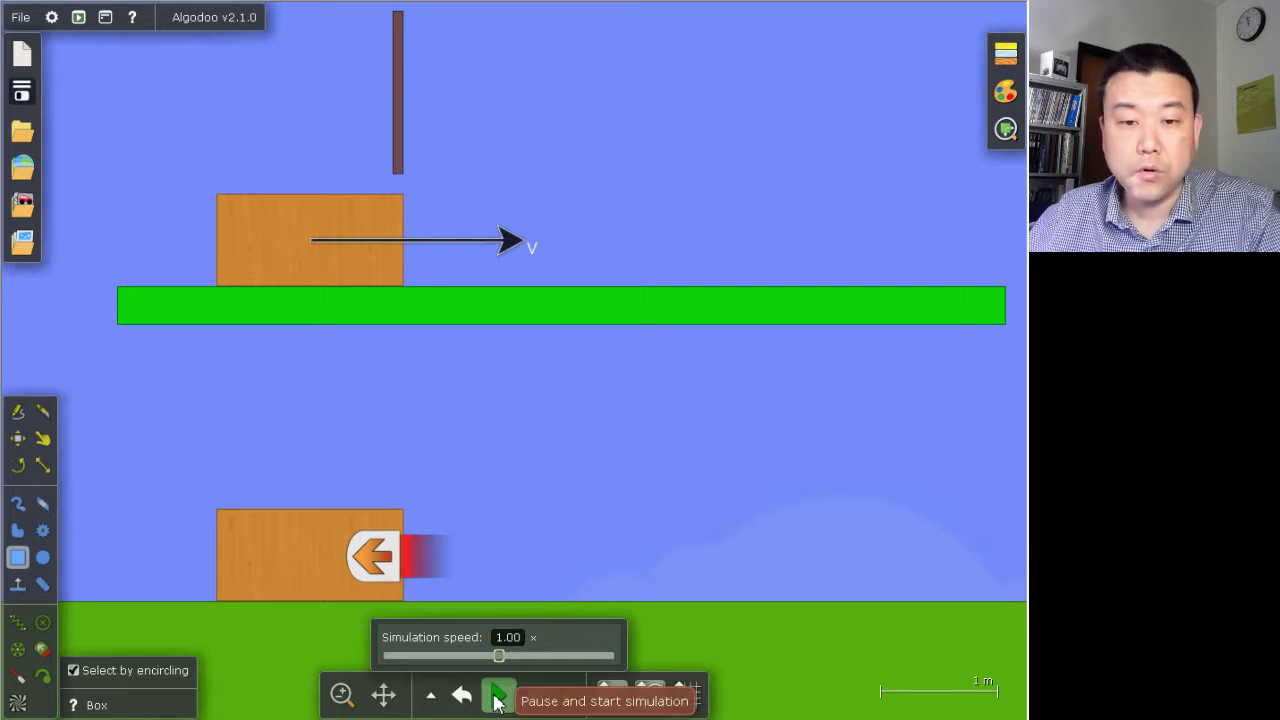
{"action": "left_click", "coordinate": [498, 698]}
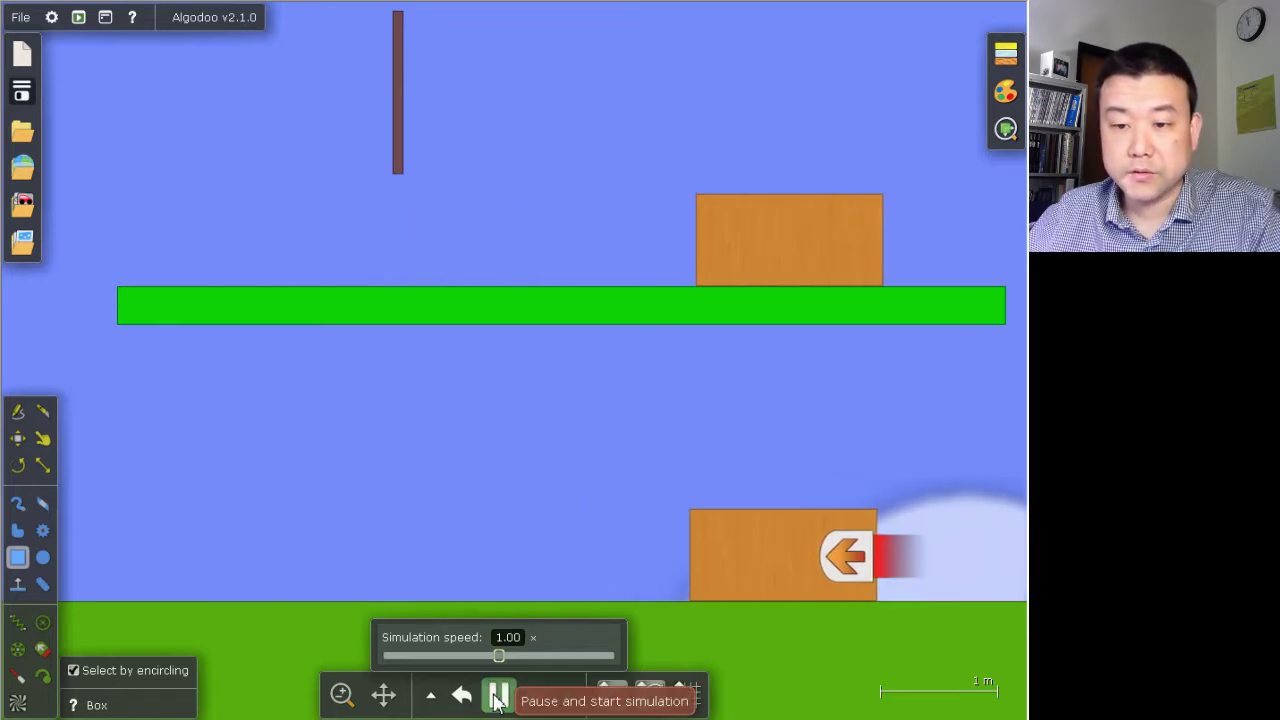
{"action": "left_click_drag", "start_coordinate": [398, 126], "coordinate": [886, 130]}
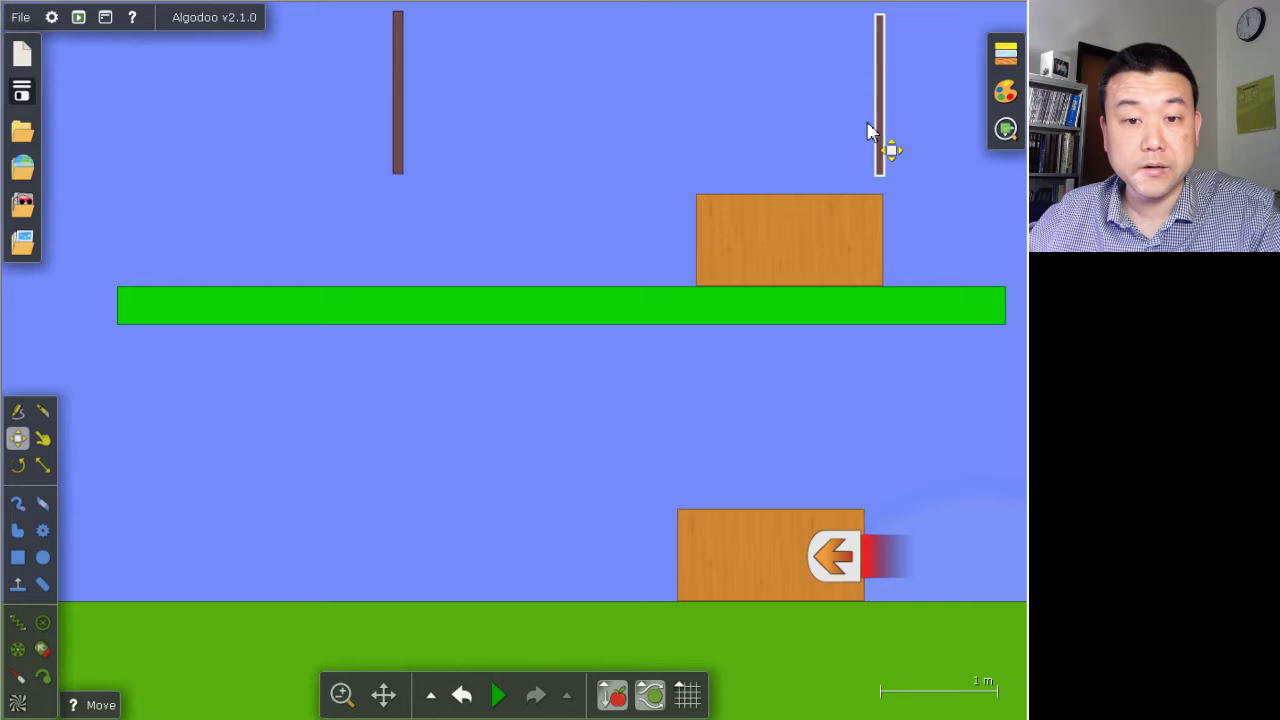